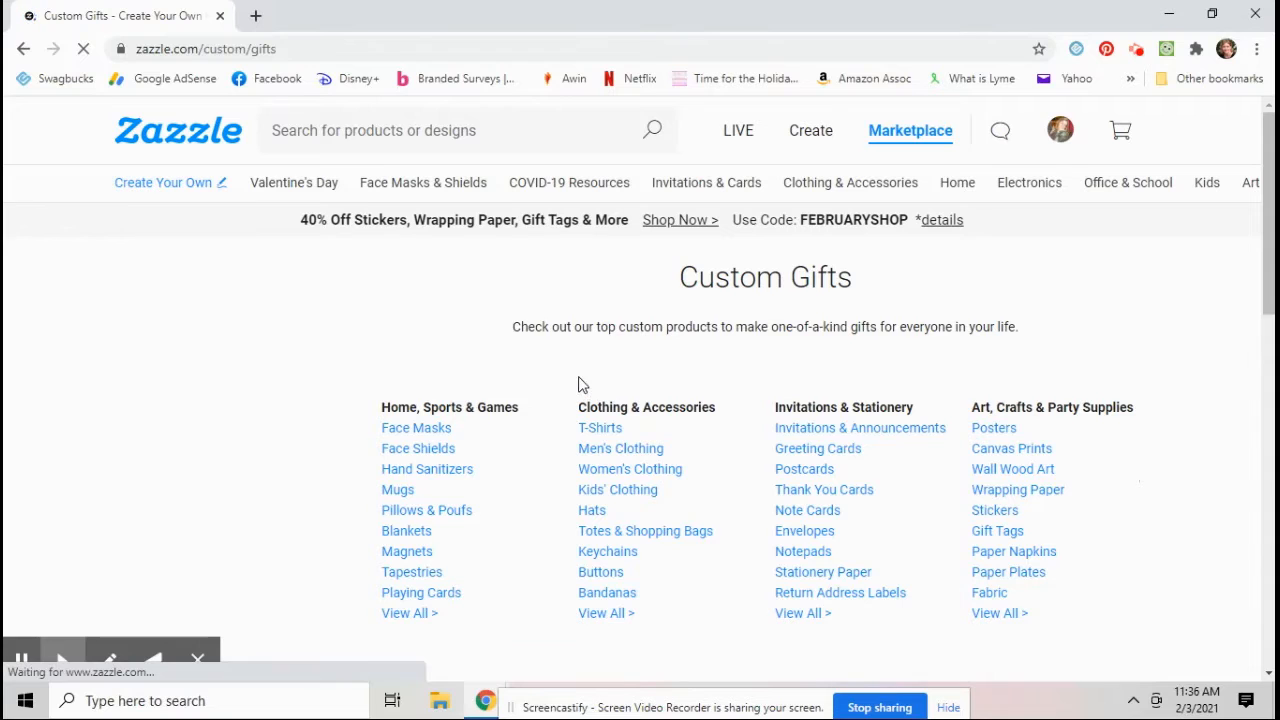
# Step: Open the Keychains category from the Custom Gifts page
pyautogui.scroll(-1, 557, 371)
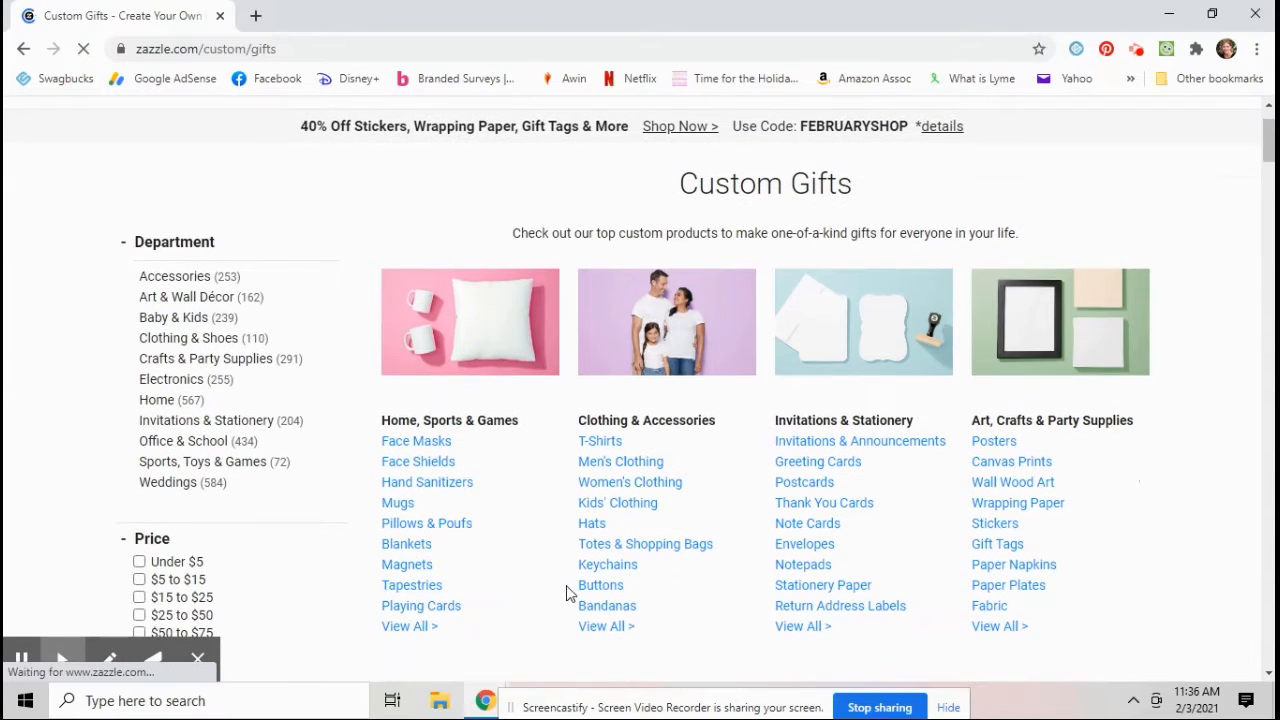
pyautogui.click(615, 568)
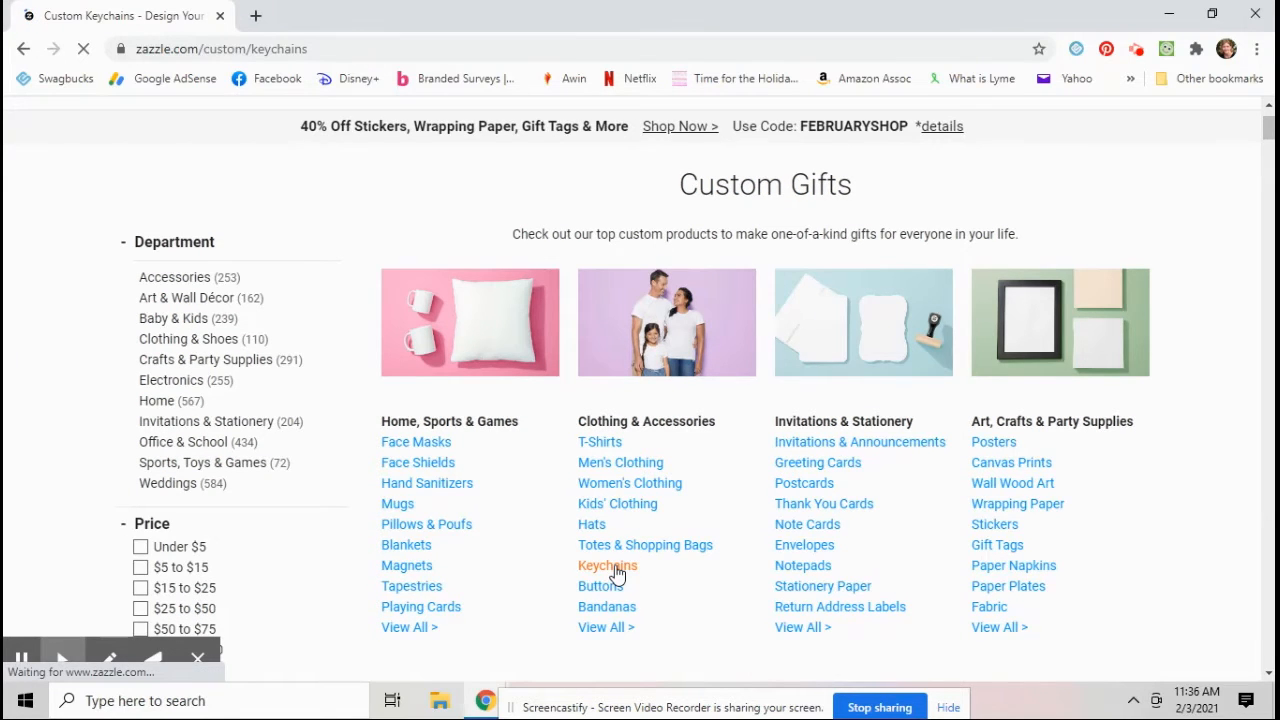
# Step: Start creating your own Basic Button Keychain from the keychain products
pyautogui.scroll(-3, 477, 349)
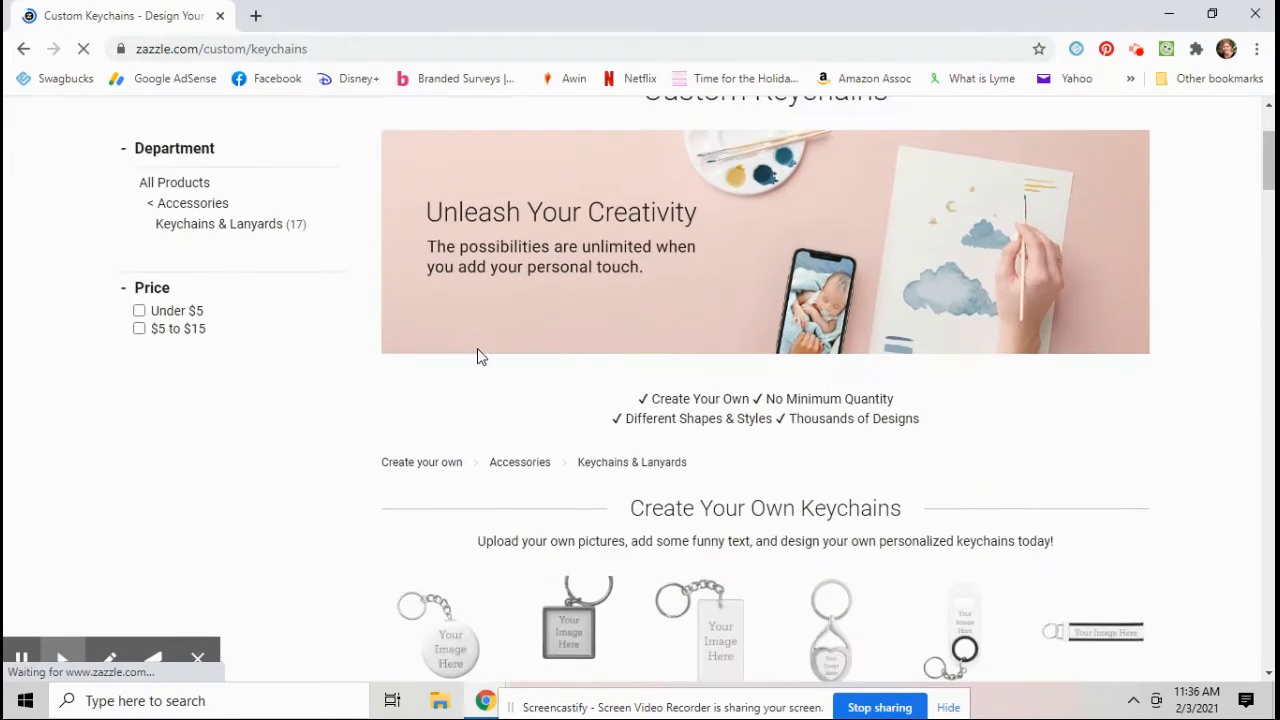
pyautogui.scroll(-4, 477, 357)
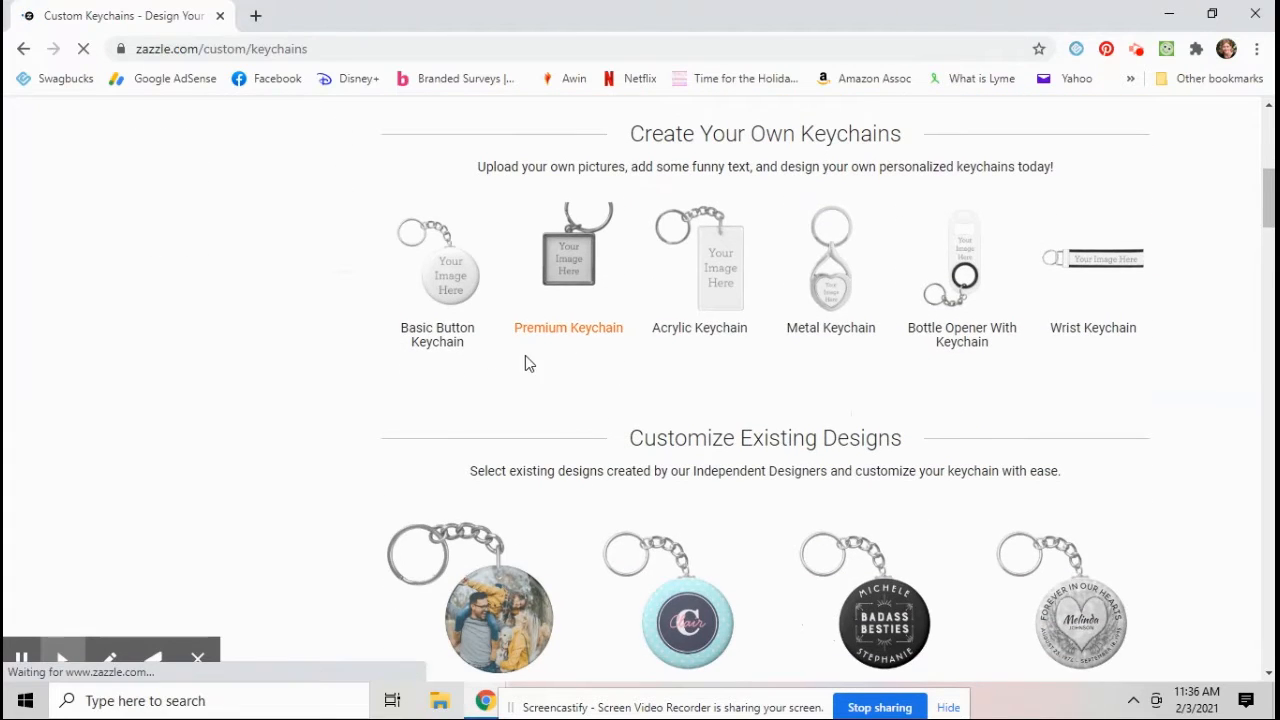
pyautogui.scroll(-10, 545, 362)
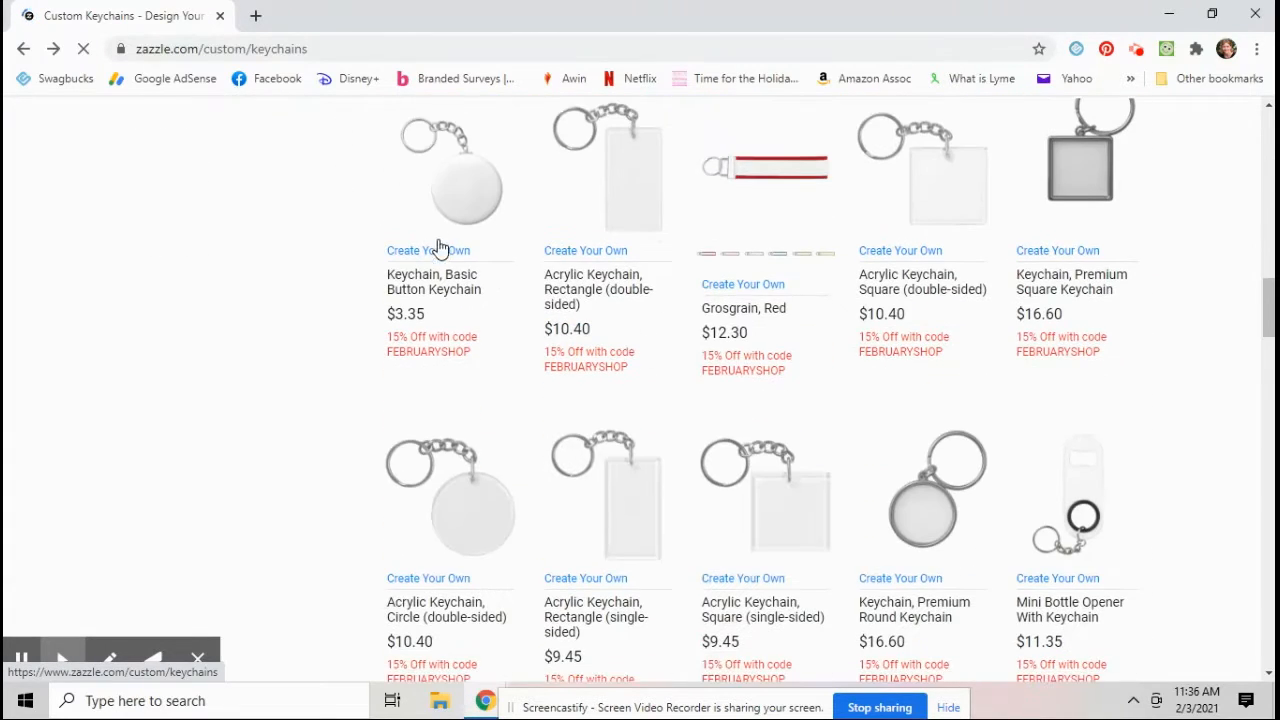
pyautogui.click(465, 207)
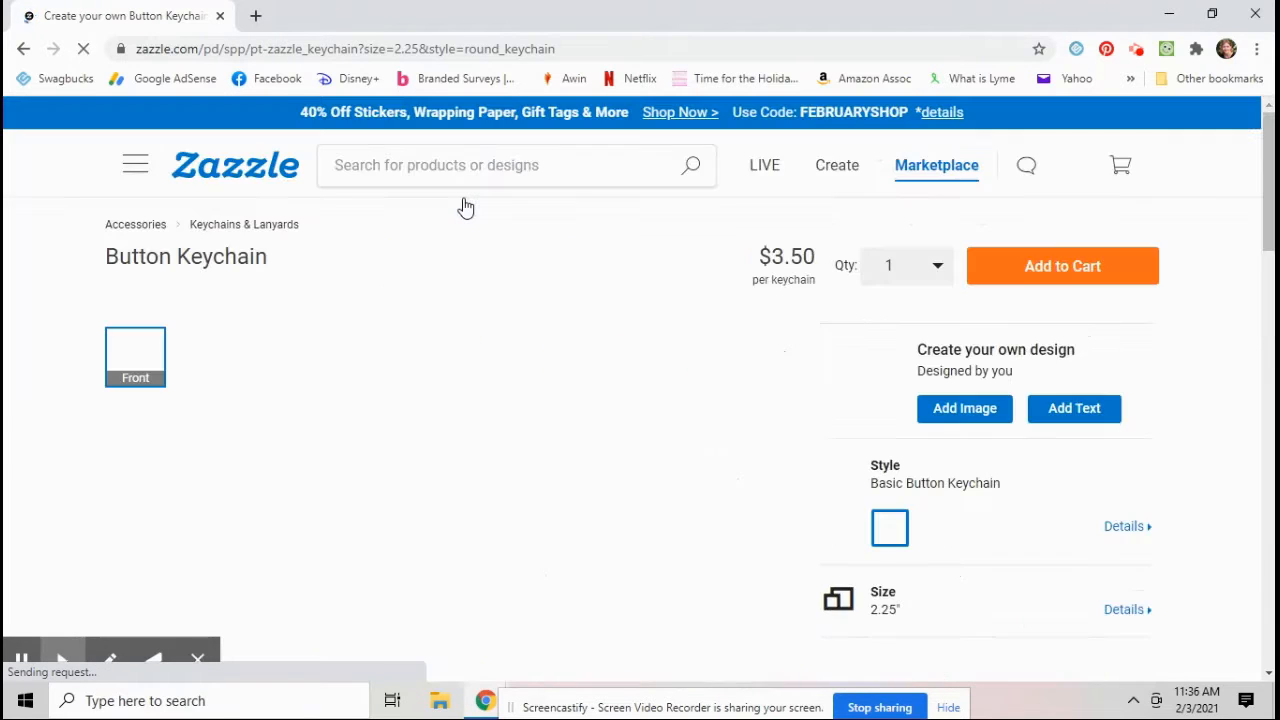
# Step: Examine the blank button keychain's side, back and front product views
pyautogui.scroll(-2, 478, 297)
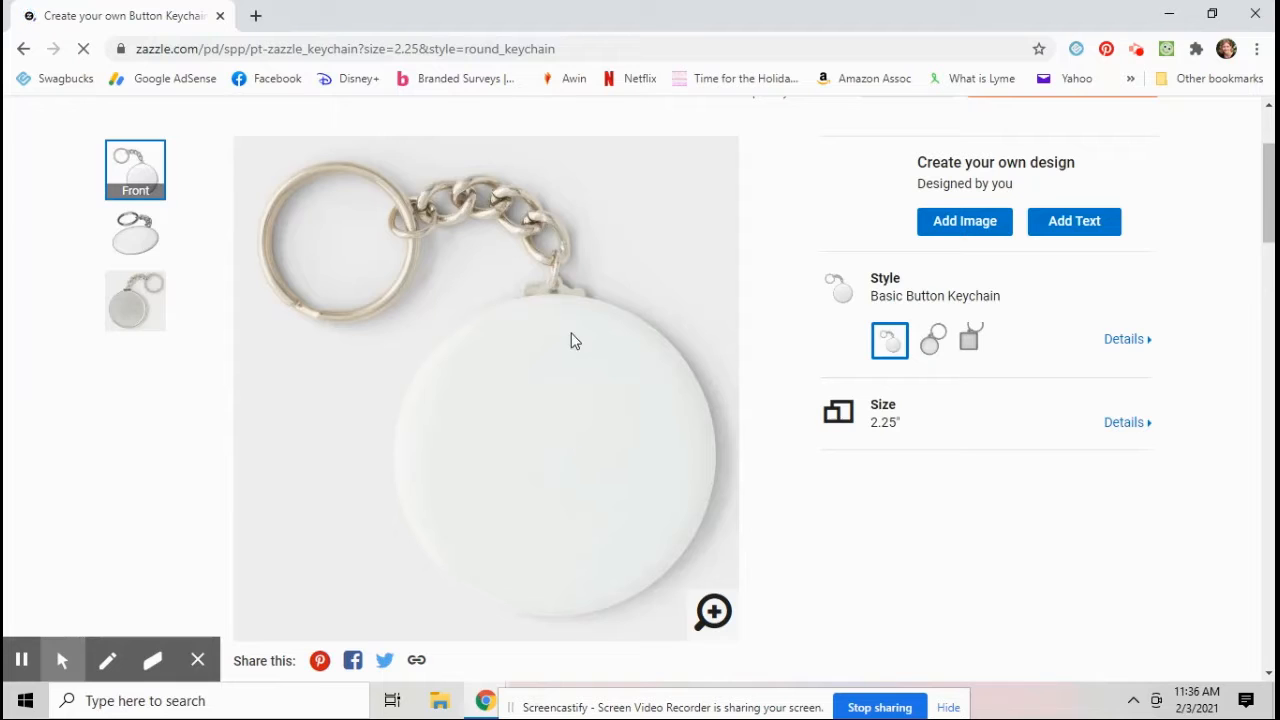
pyautogui.click(135, 243)
pyautogui.click(129, 331)
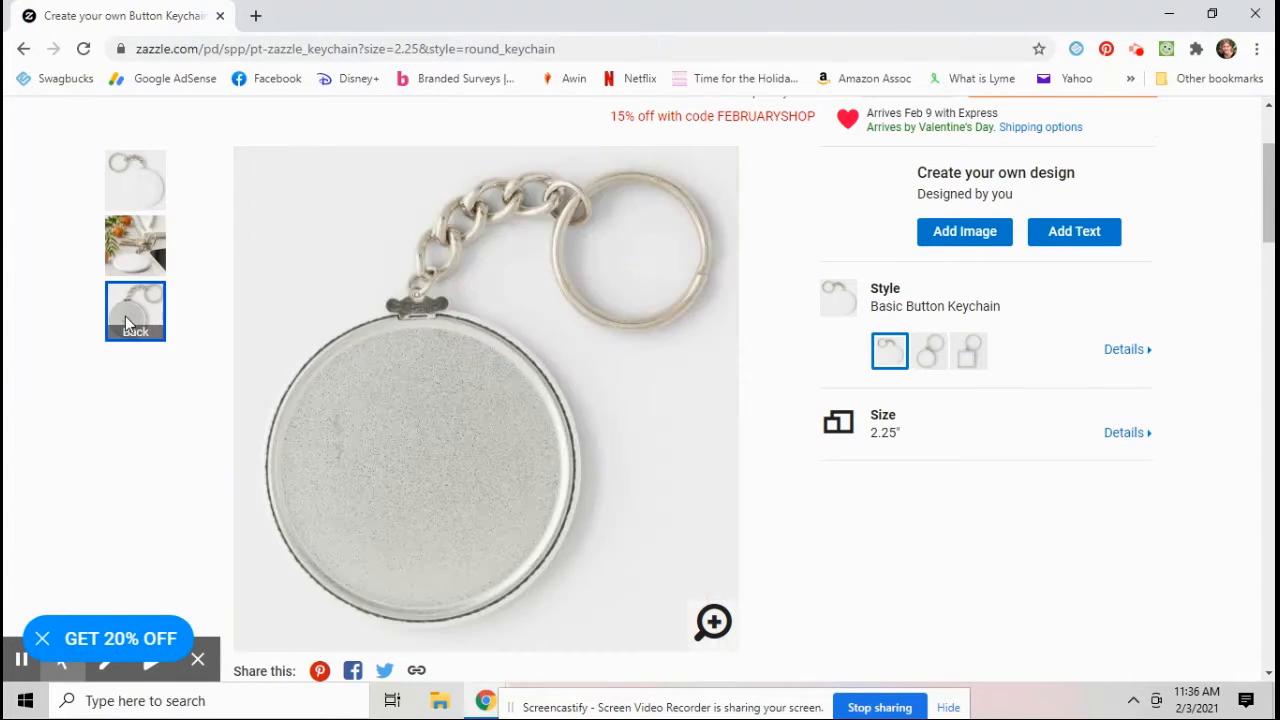
pyautogui.click(147, 177)
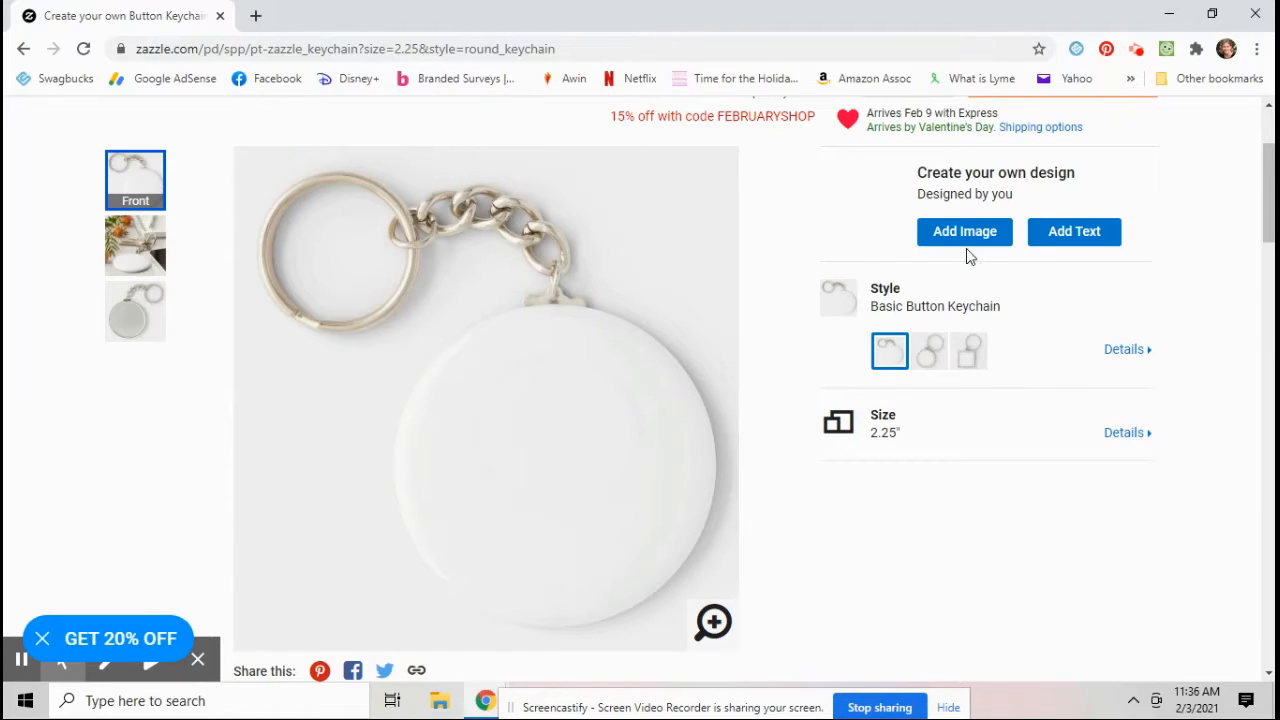
# Step: Preview the Premium Round and Premium Square styles, then switch back to Basic Button Keychain
pyautogui.click(931, 369)
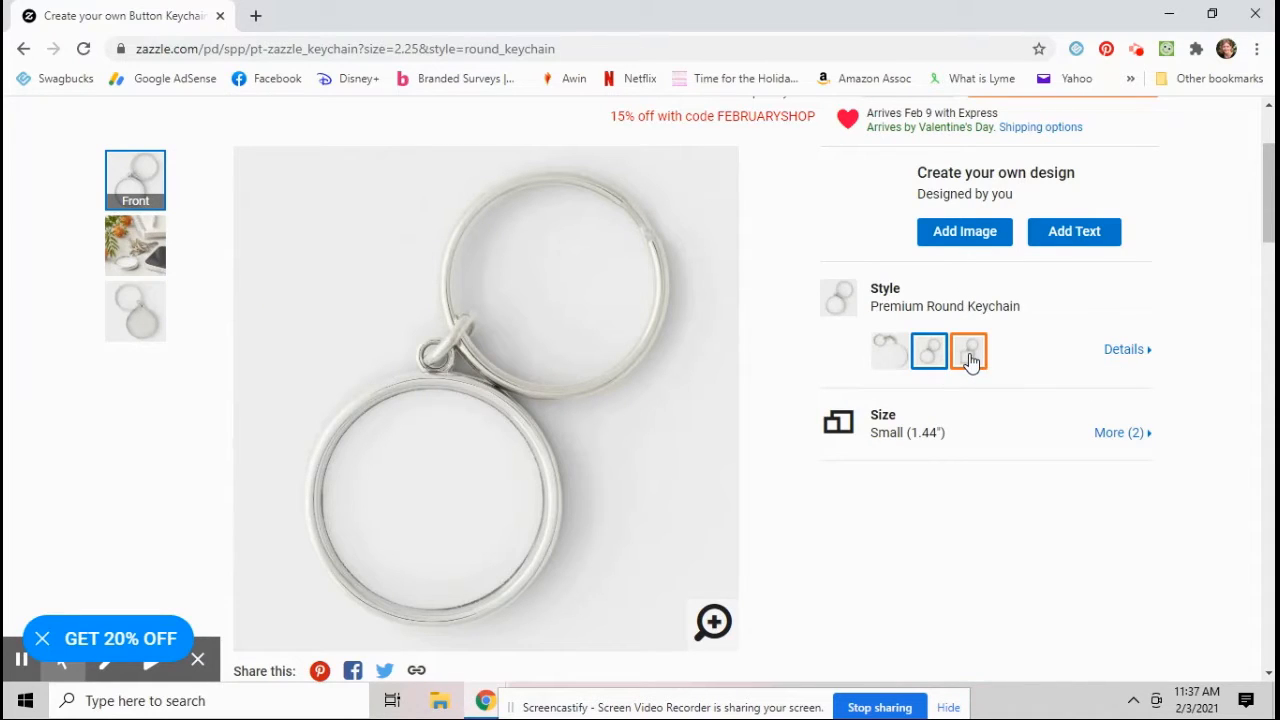
pyautogui.click(970, 360)
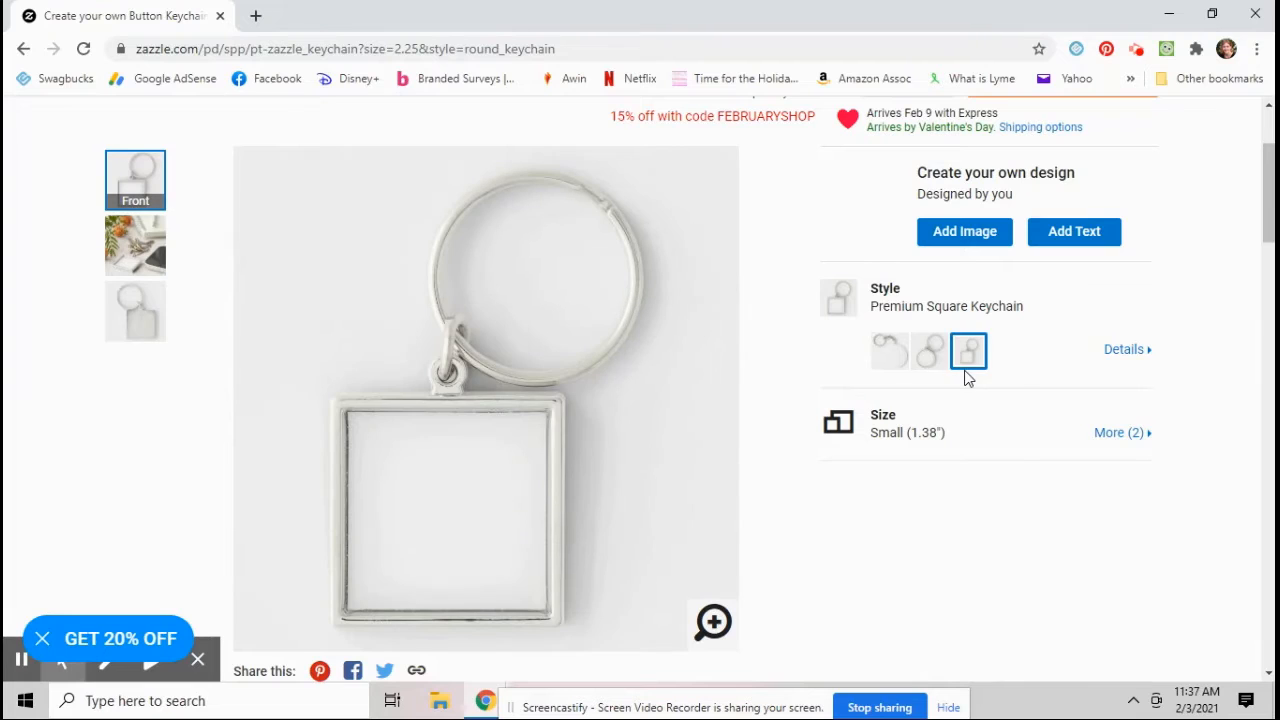
pyautogui.click(886, 358)
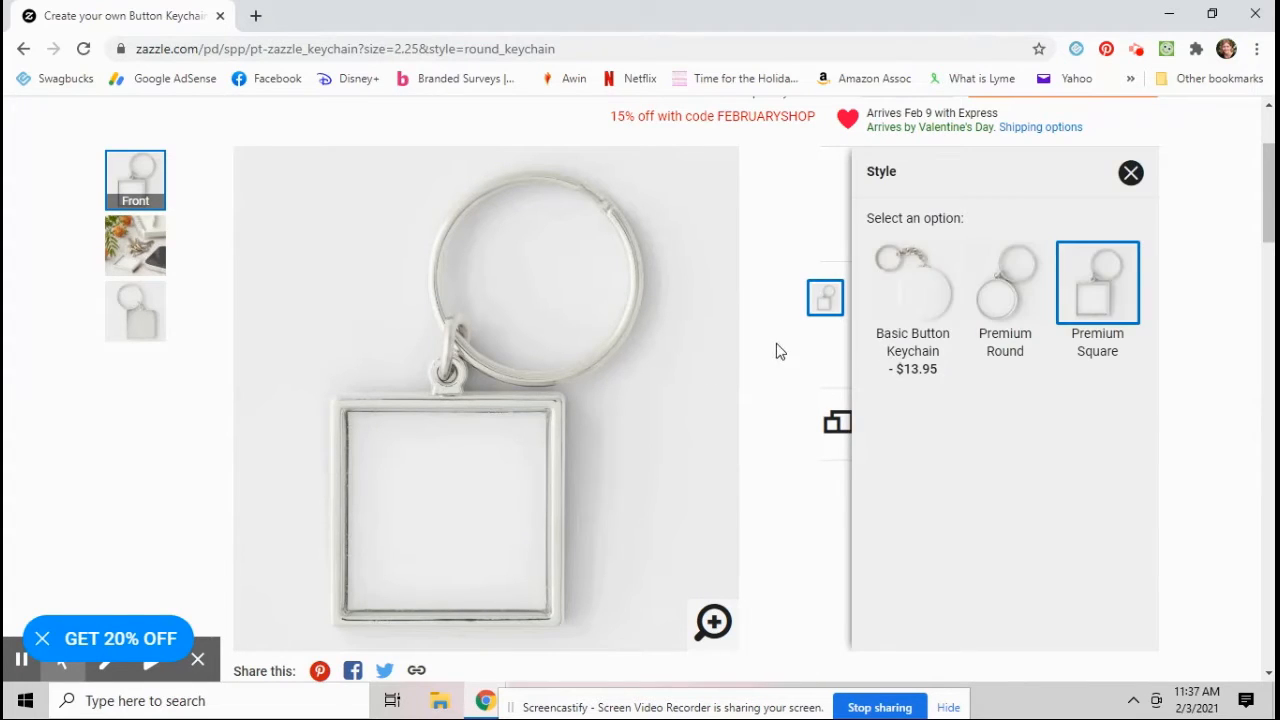
pyautogui.click(780, 351)
pyautogui.click(889, 357)
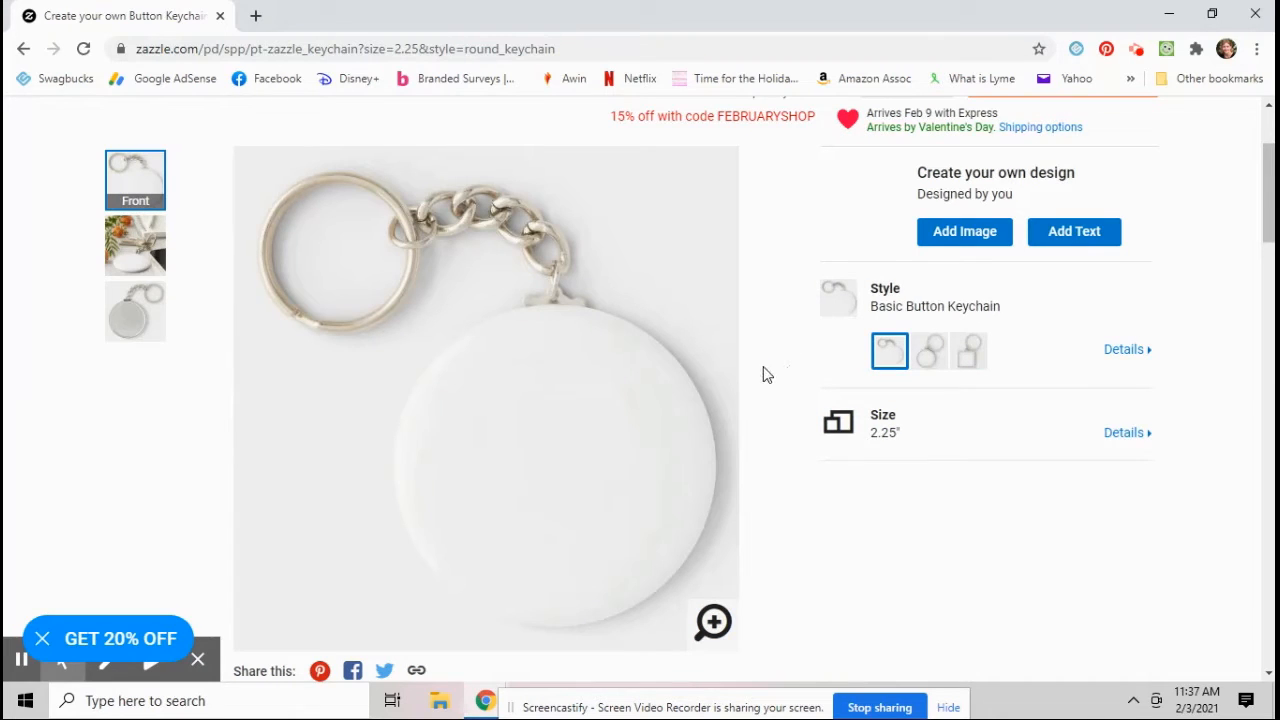
# Step: Add an image by uploading the photo 5 monthaghhah from My Favorite Pictures
pyautogui.click(955, 236)
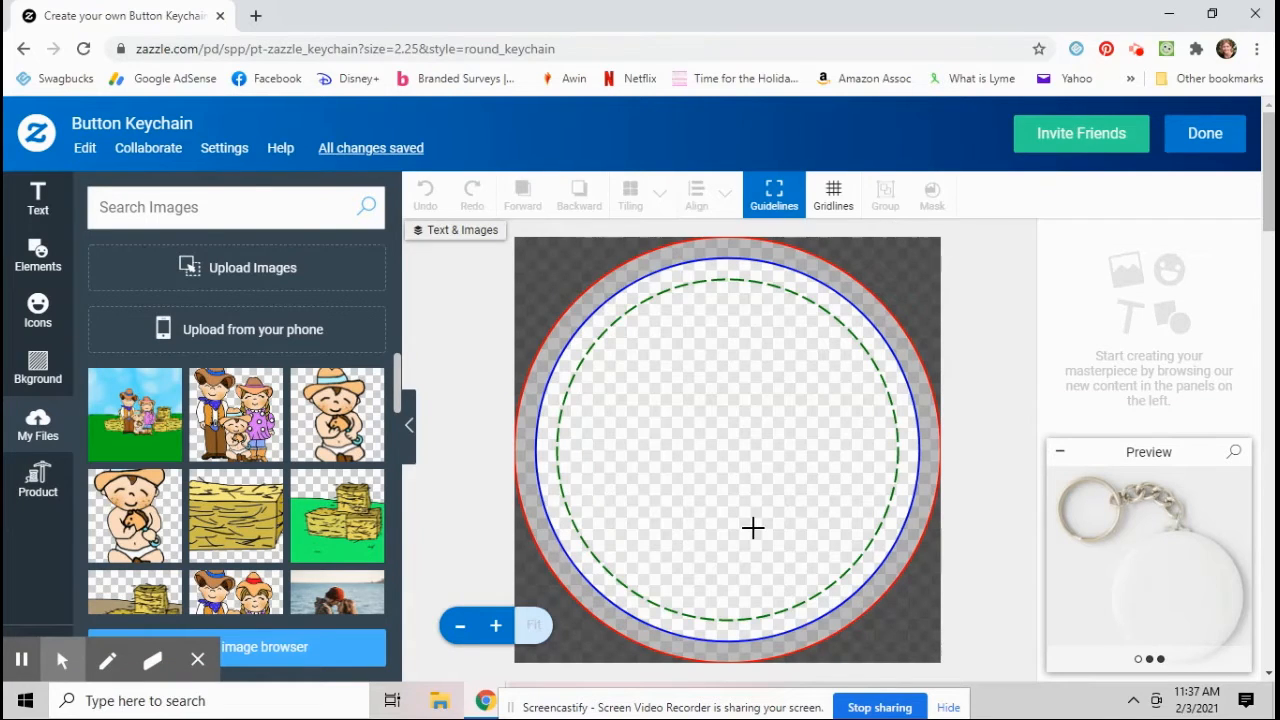
pyautogui.click(186, 270)
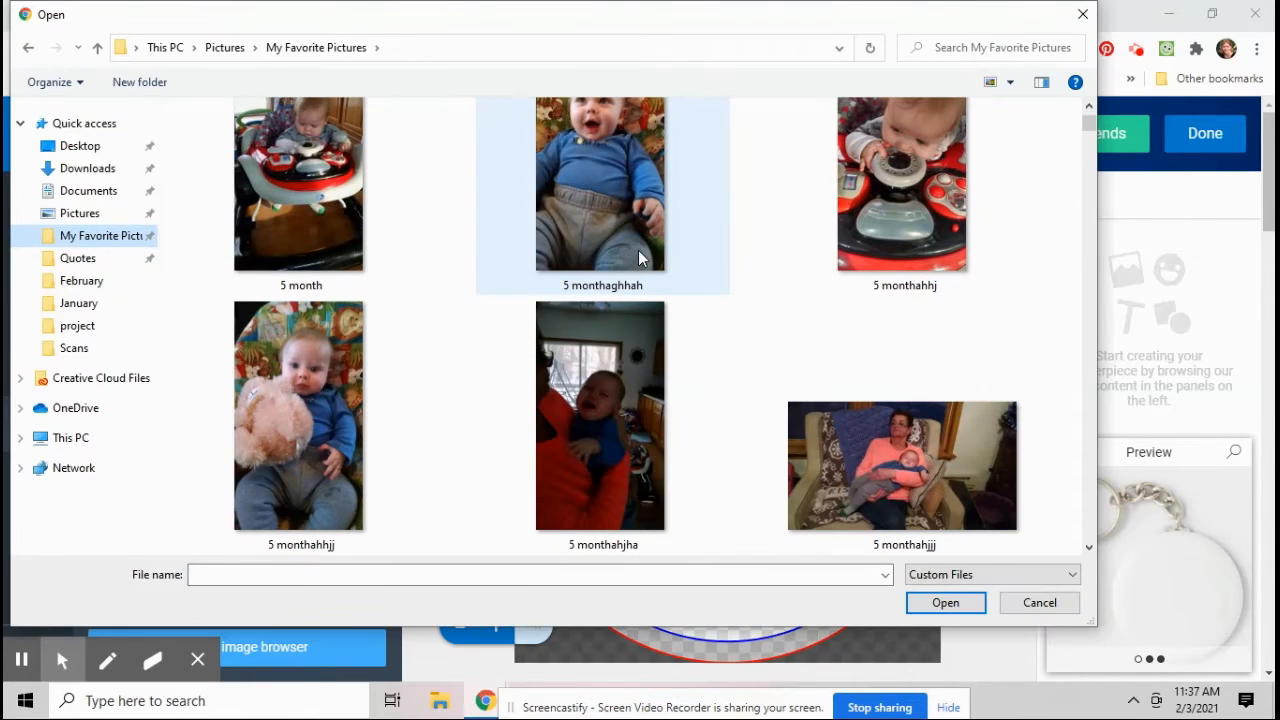
pyautogui.scroll(1, 666, 245)
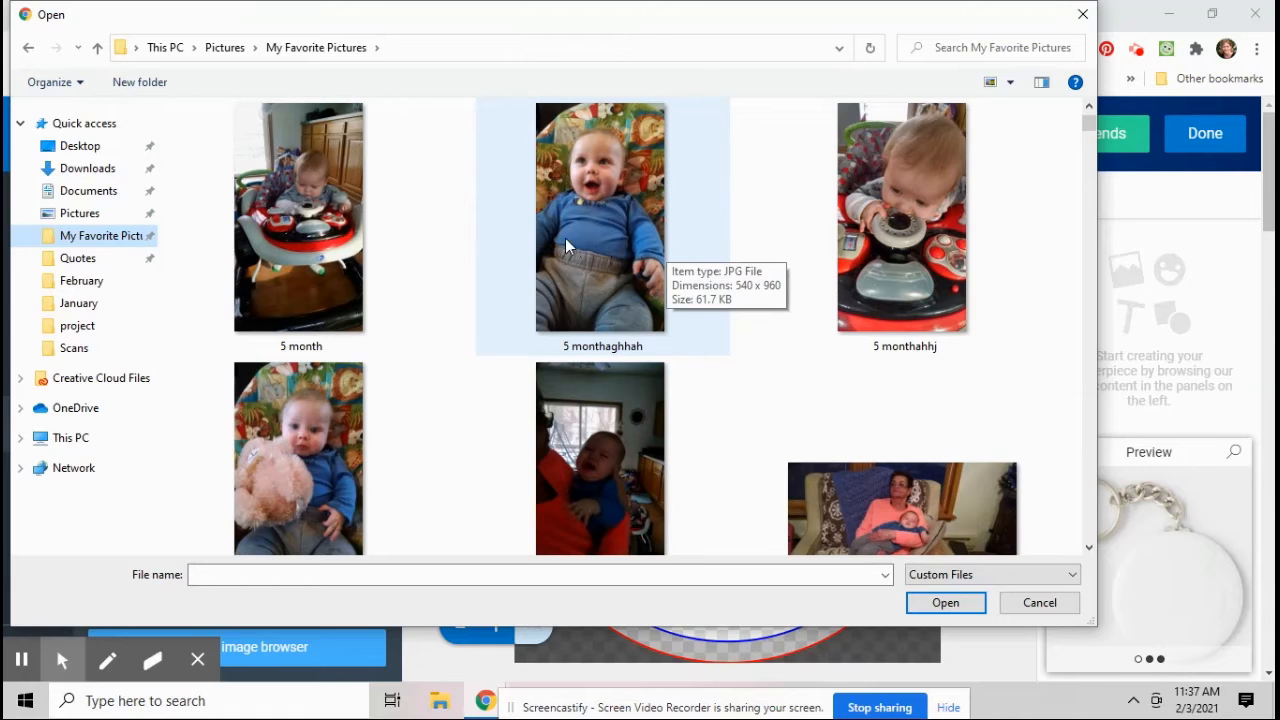
pyautogui.doubleClick(598, 240)
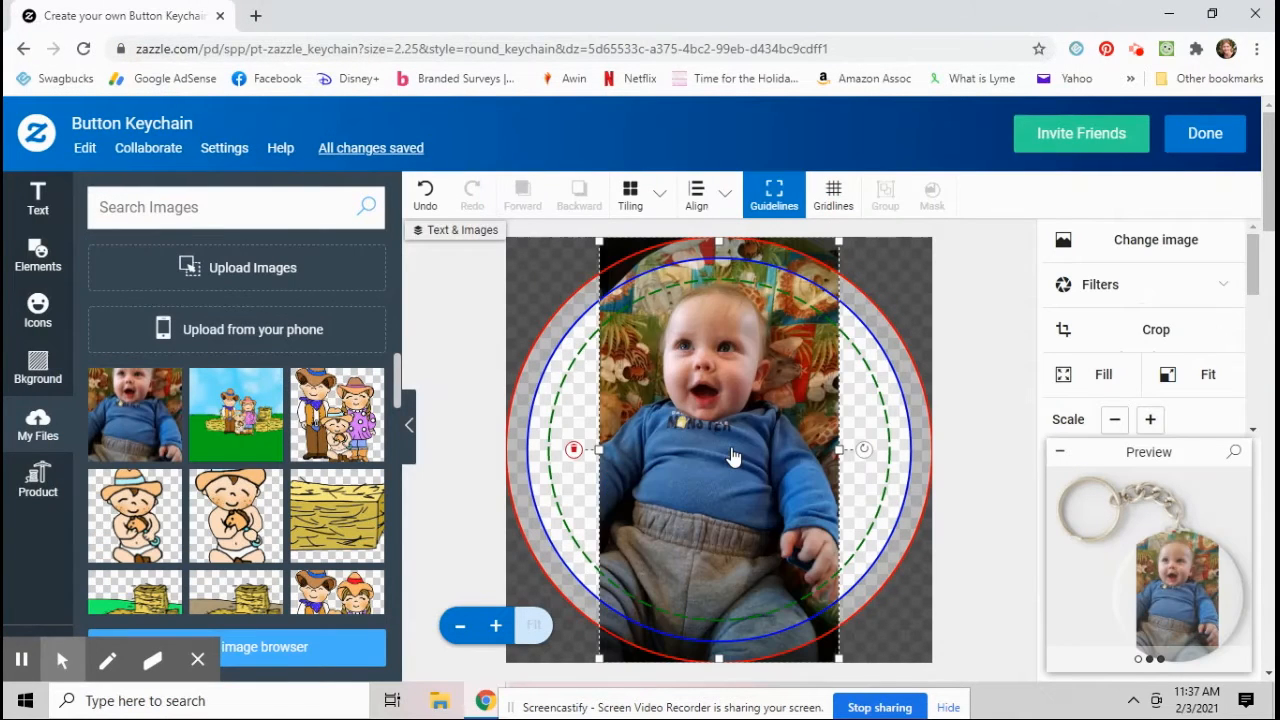
# Step: Scale the photo to fill the circle and shift it down so the face is centered
pyautogui.click(738, 430)
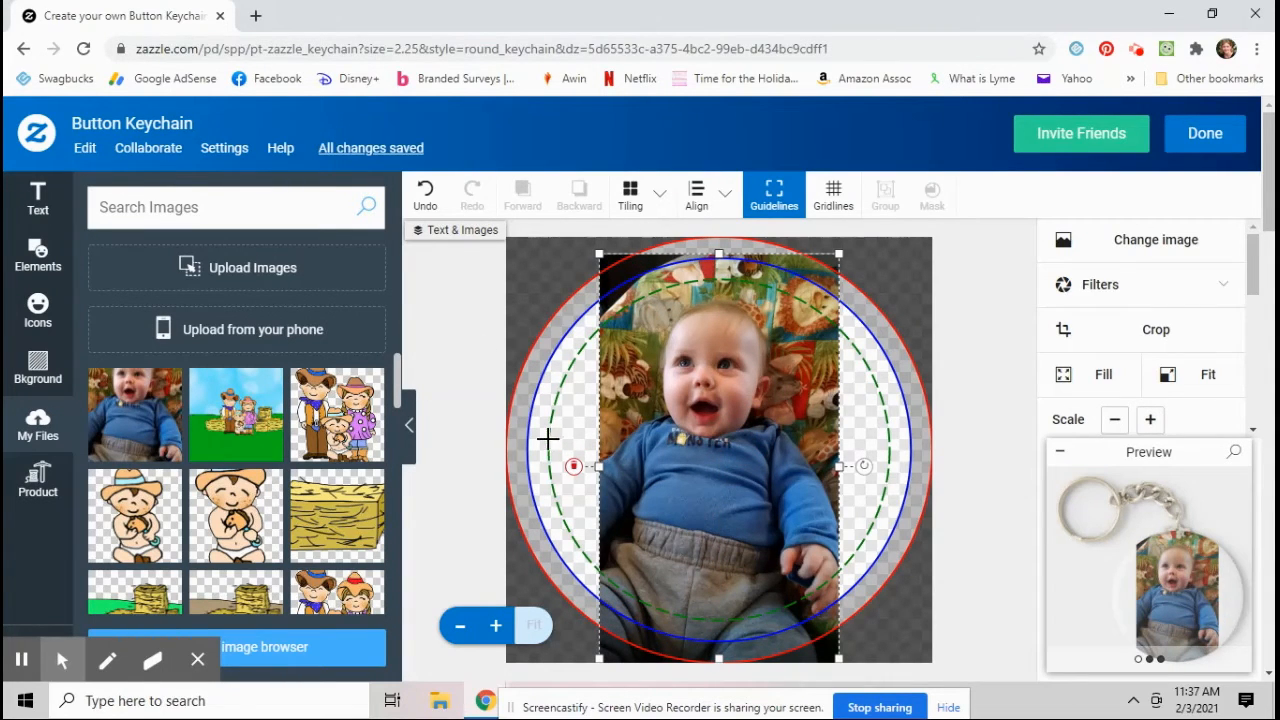
pyautogui.click(1100, 397)
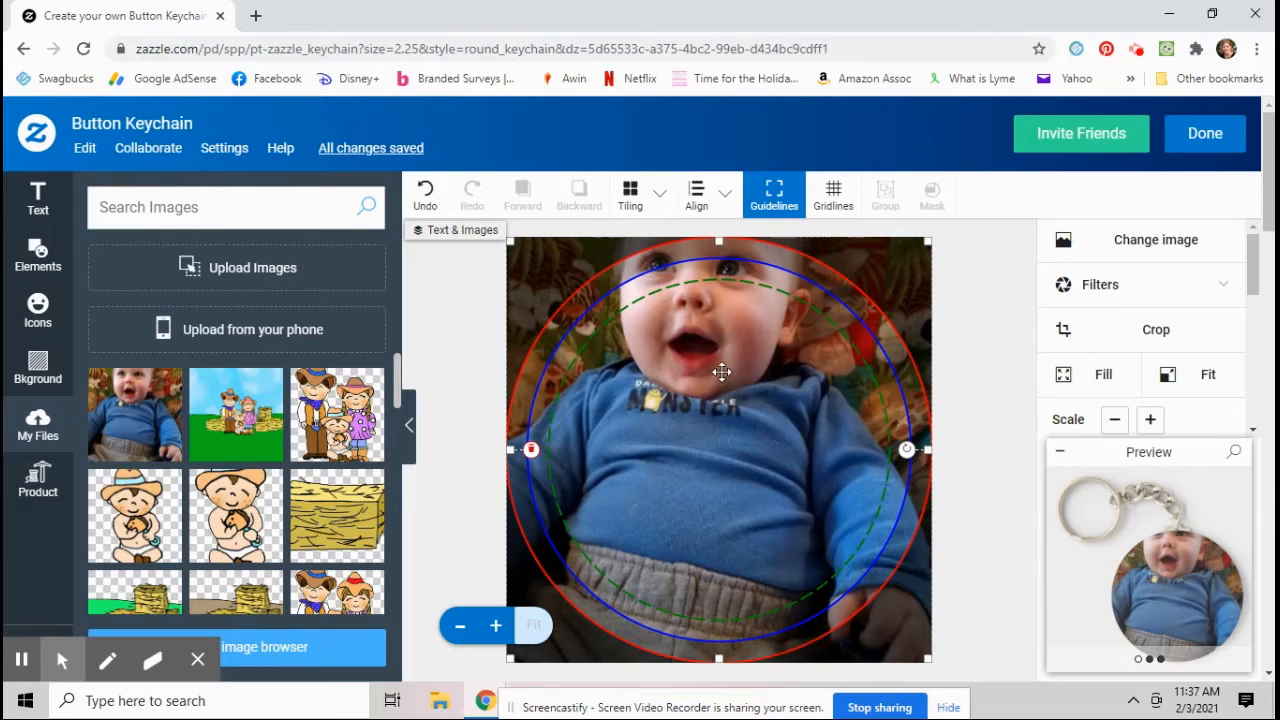
pyautogui.moveTo(719, 368); pyautogui.dragTo(729, 494)
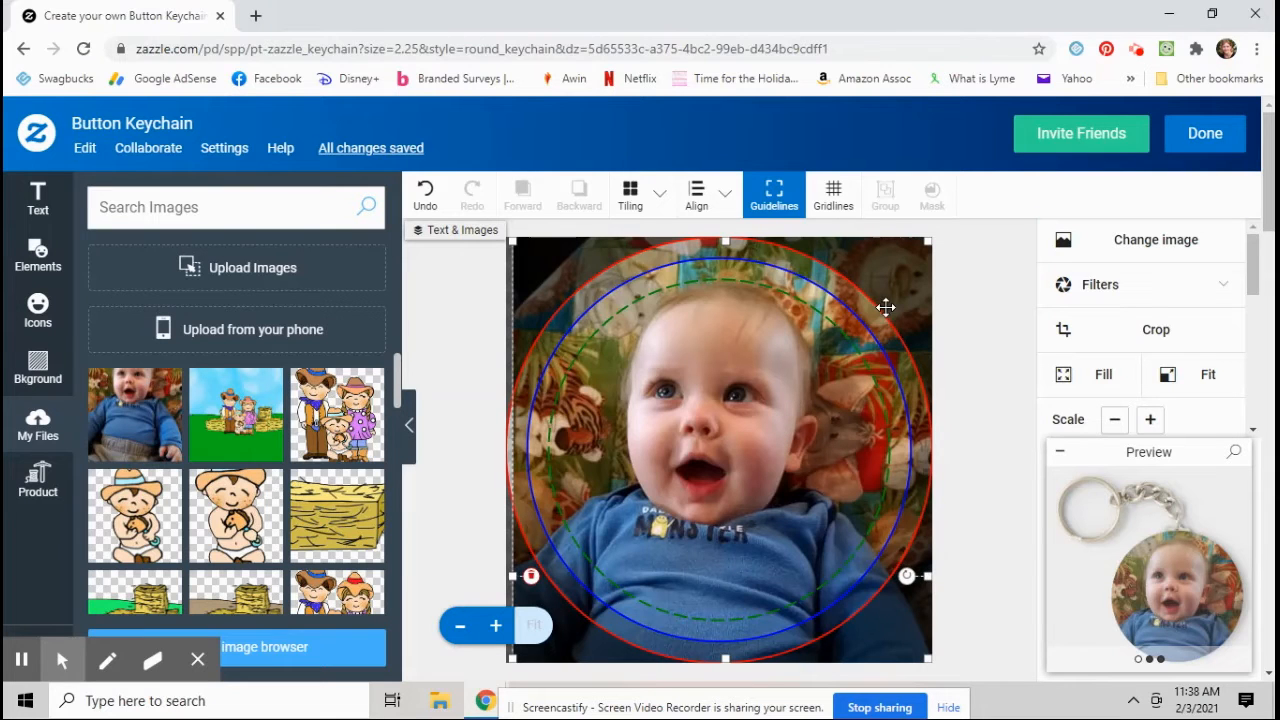
# Step: Examine the enlarged keychain preview in its front, side and back views
pyautogui.click(1160, 580)
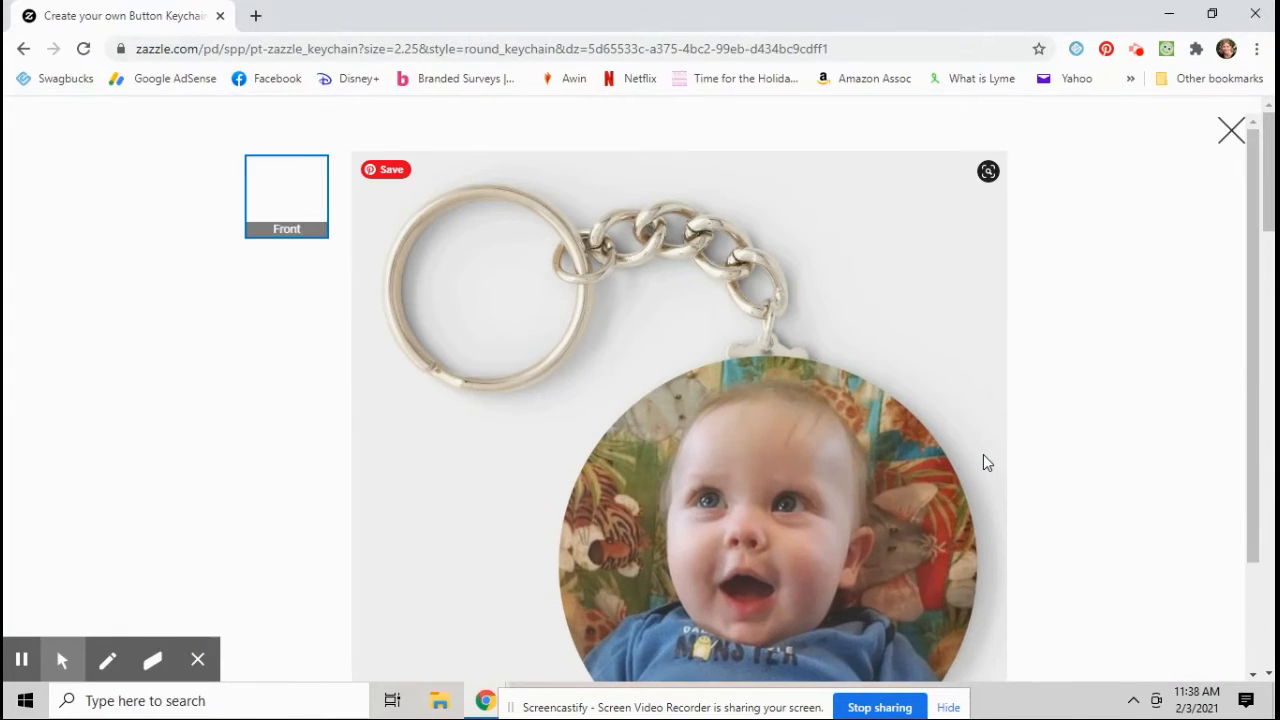
pyautogui.scroll(-1, 983, 454)
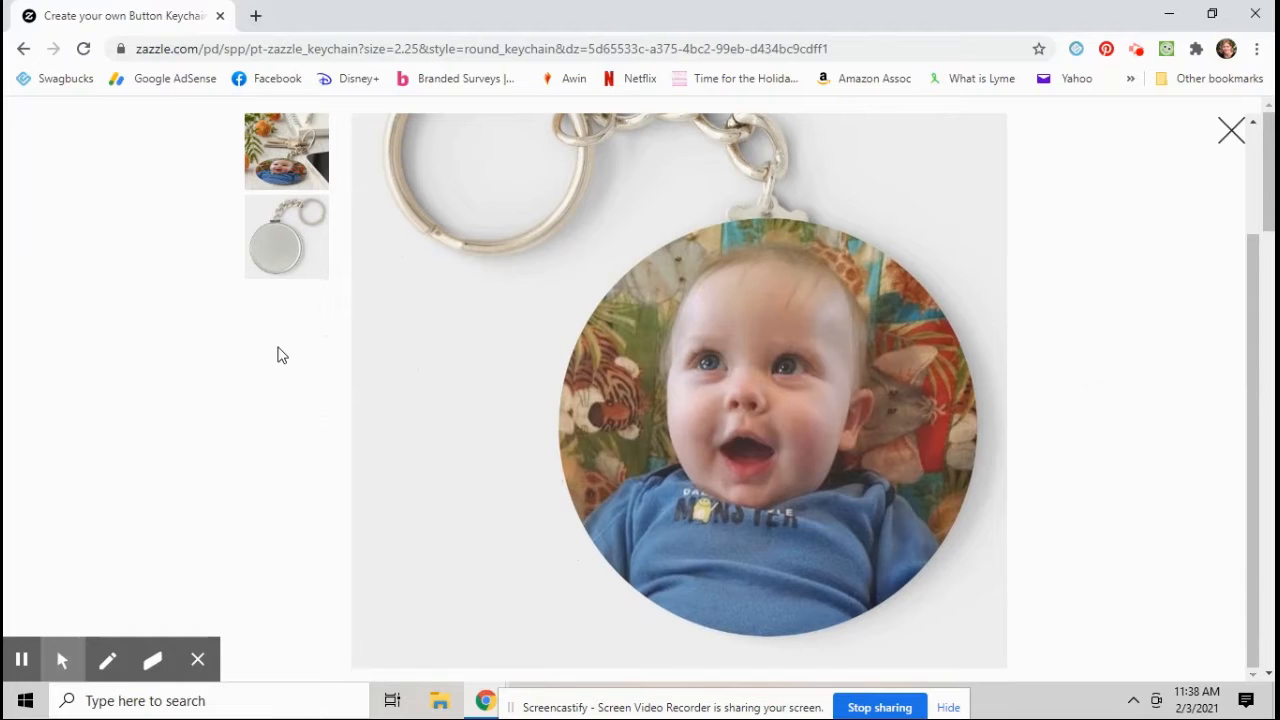
pyautogui.scroll(1, 280, 340)
pyautogui.click(303, 298)
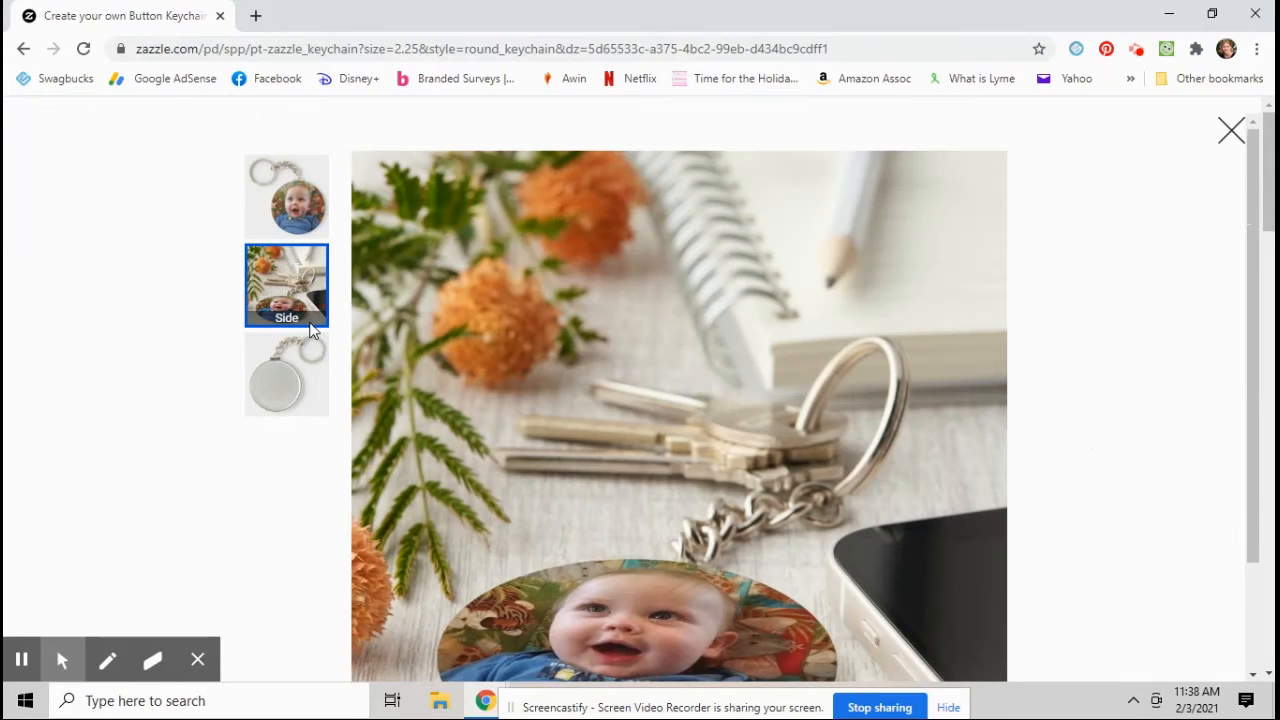
pyautogui.scroll(-1, 310, 325)
pyautogui.click(284, 283)
pyautogui.scroll(1, 292, 278)
pyautogui.click(307, 213)
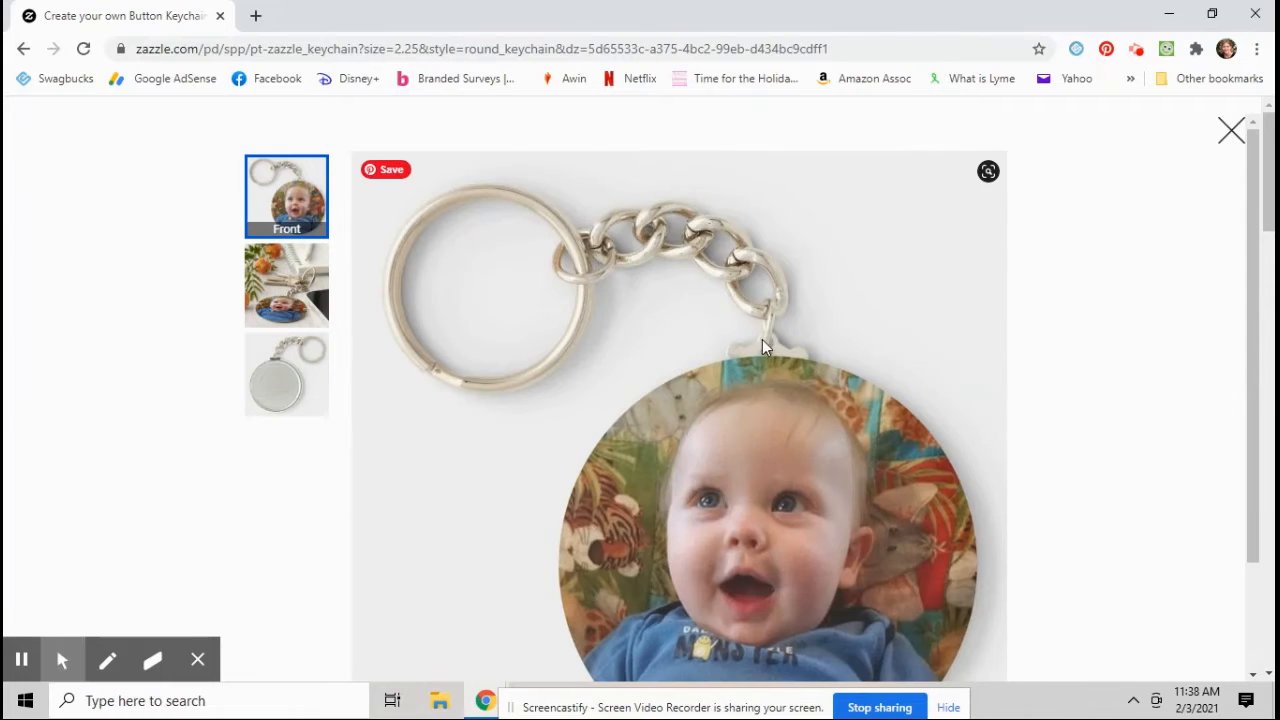
pyautogui.scroll(-1, 762, 339)
pyautogui.click(1224, 132)
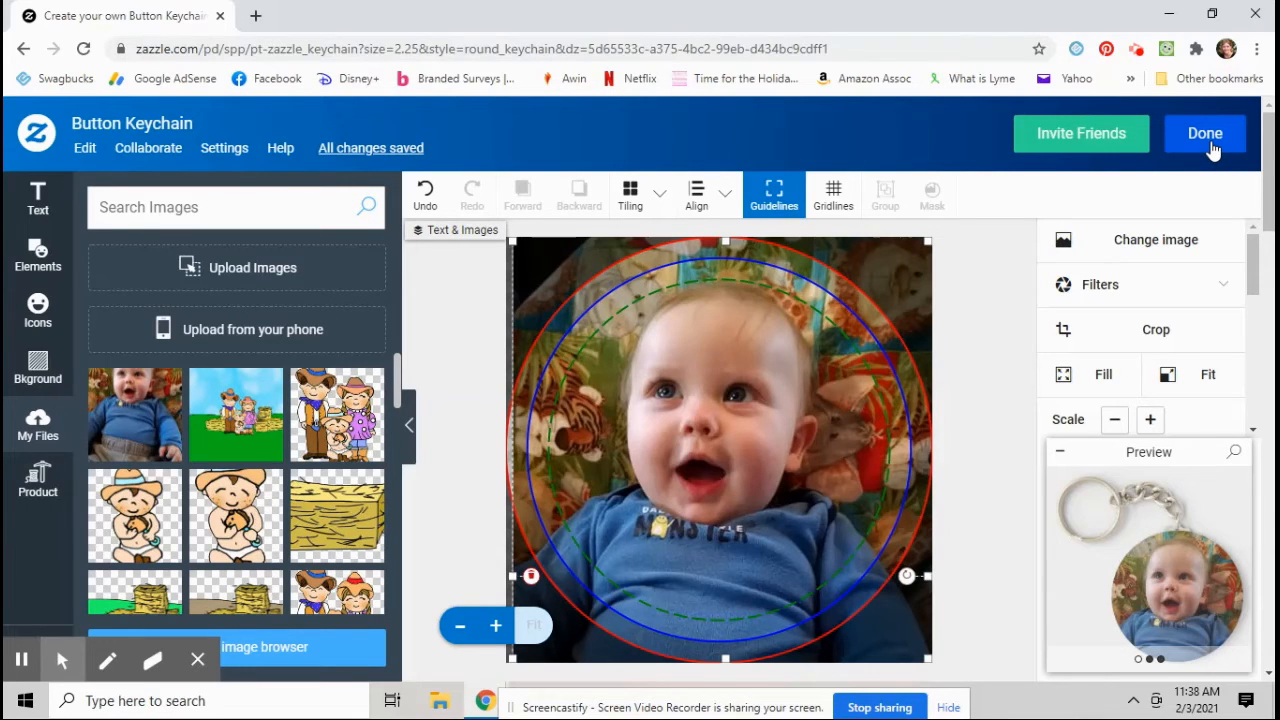
# Step: Finish the design and add one button keychain to the cart
pyautogui.click(1210, 143)
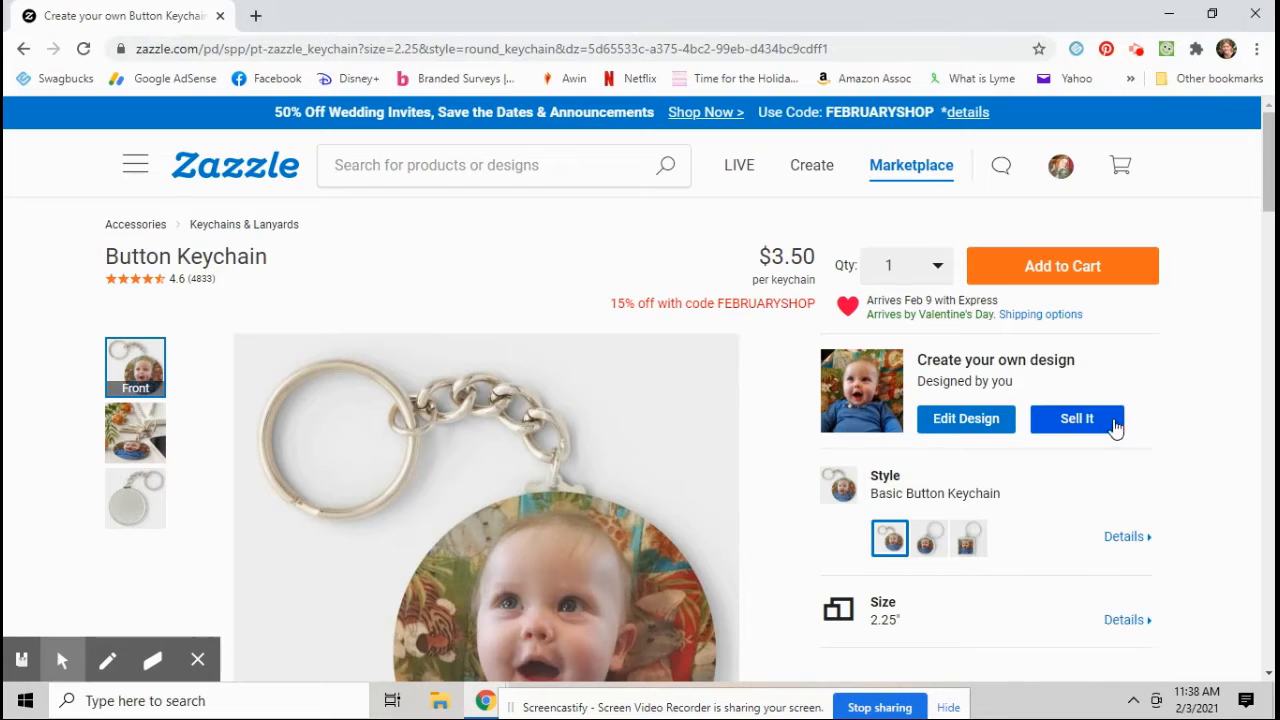
pyautogui.click(1082, 270)
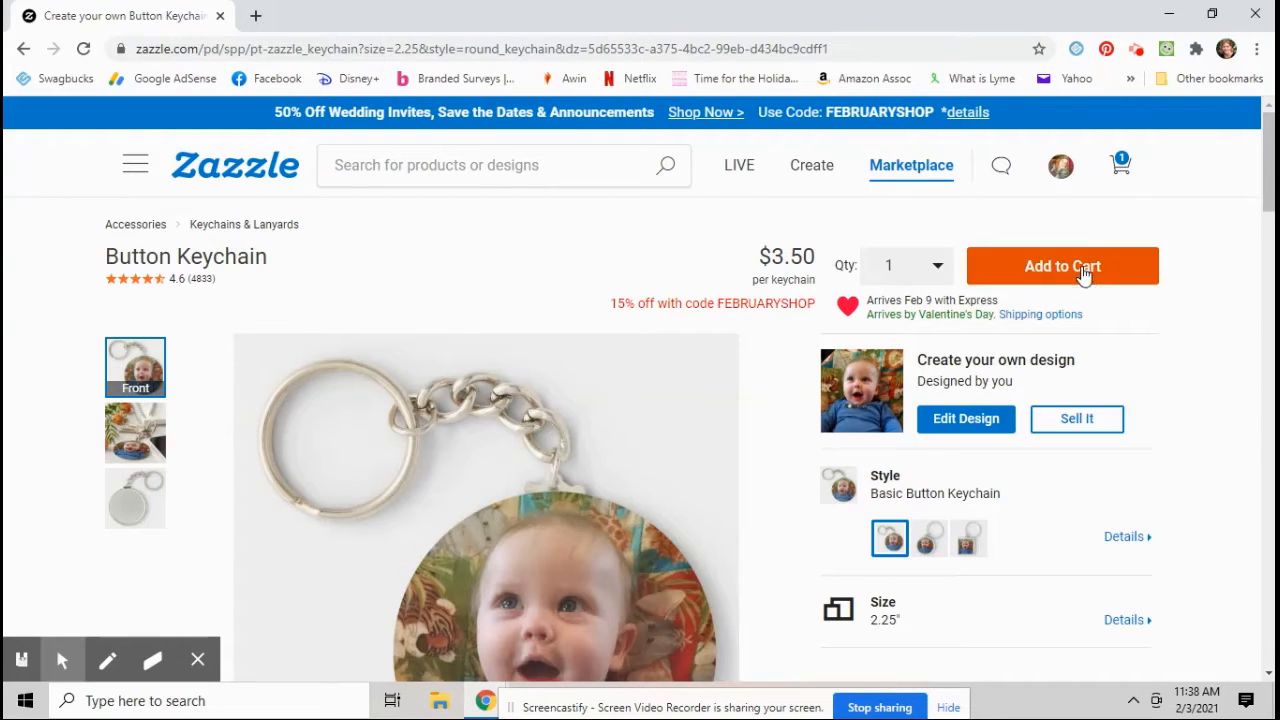
pyautogui.click(1222, 286)
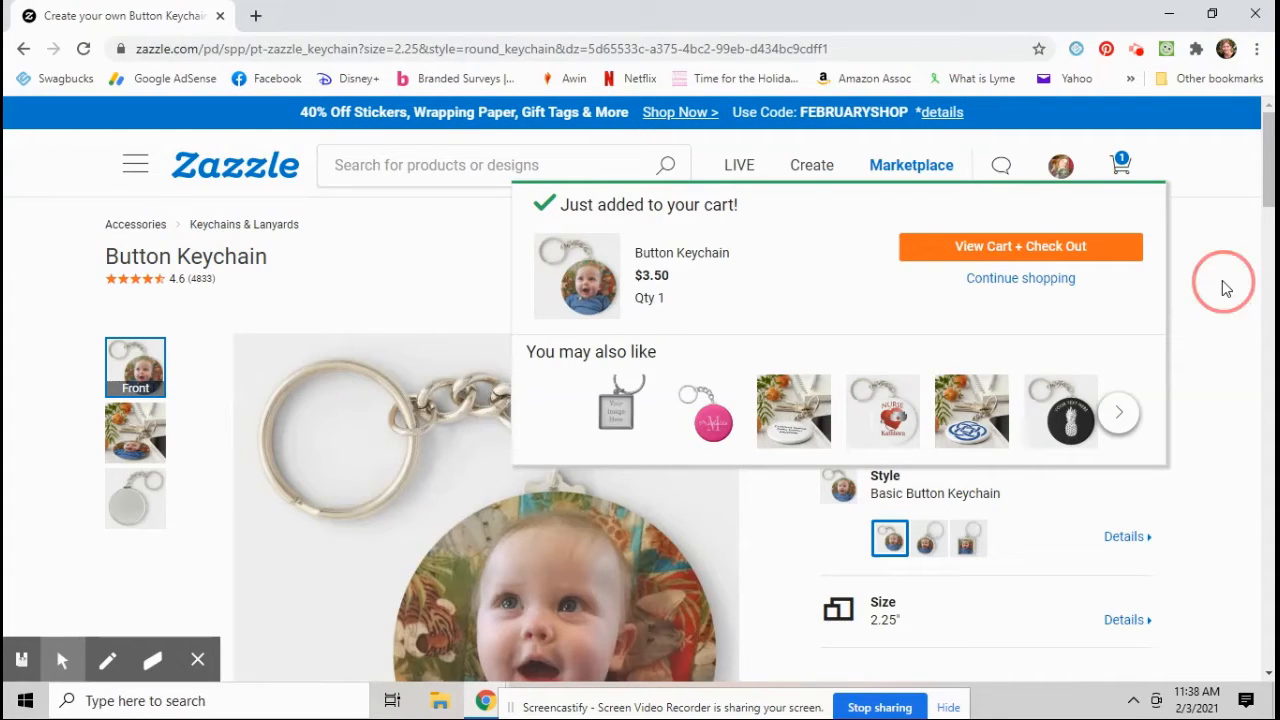
# Step: Reopen the design and make the photo a template object with the product page label Change Image 1
pyautogui.click(935, 425)
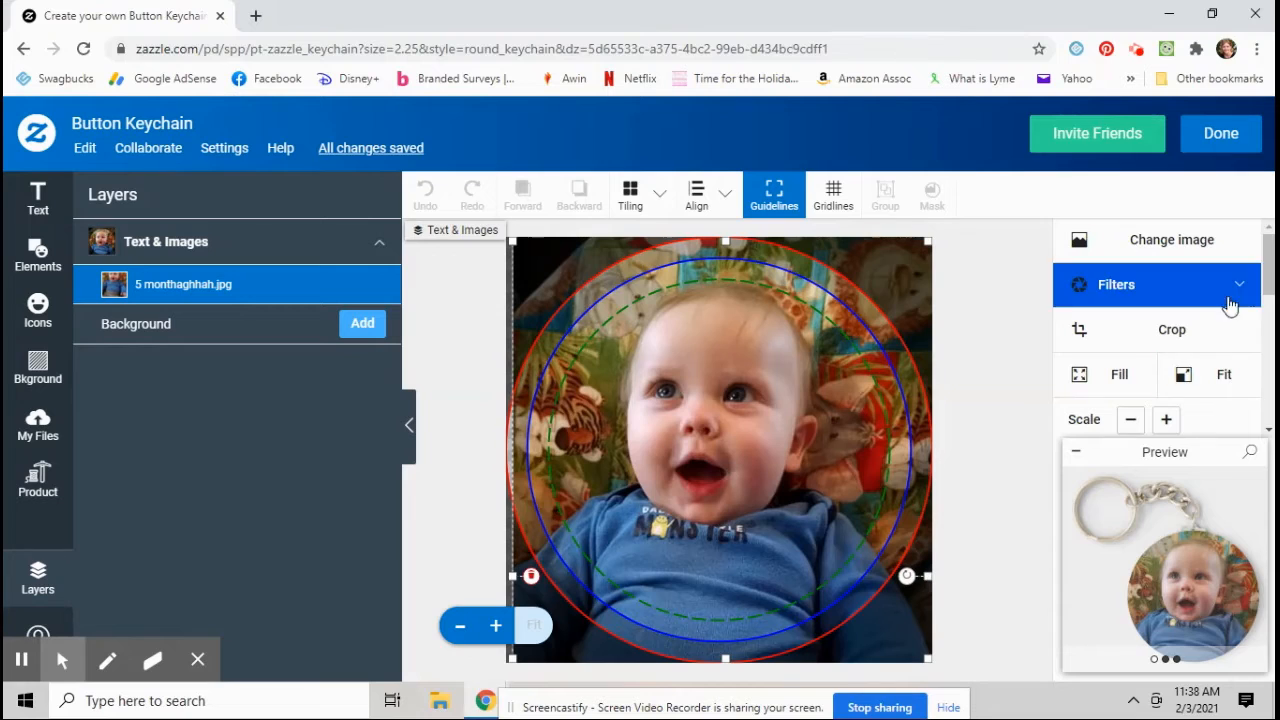
pyautogui.scroll(-3, 1150, 320)
pyautogui.scroll(-5, 1150, 320)
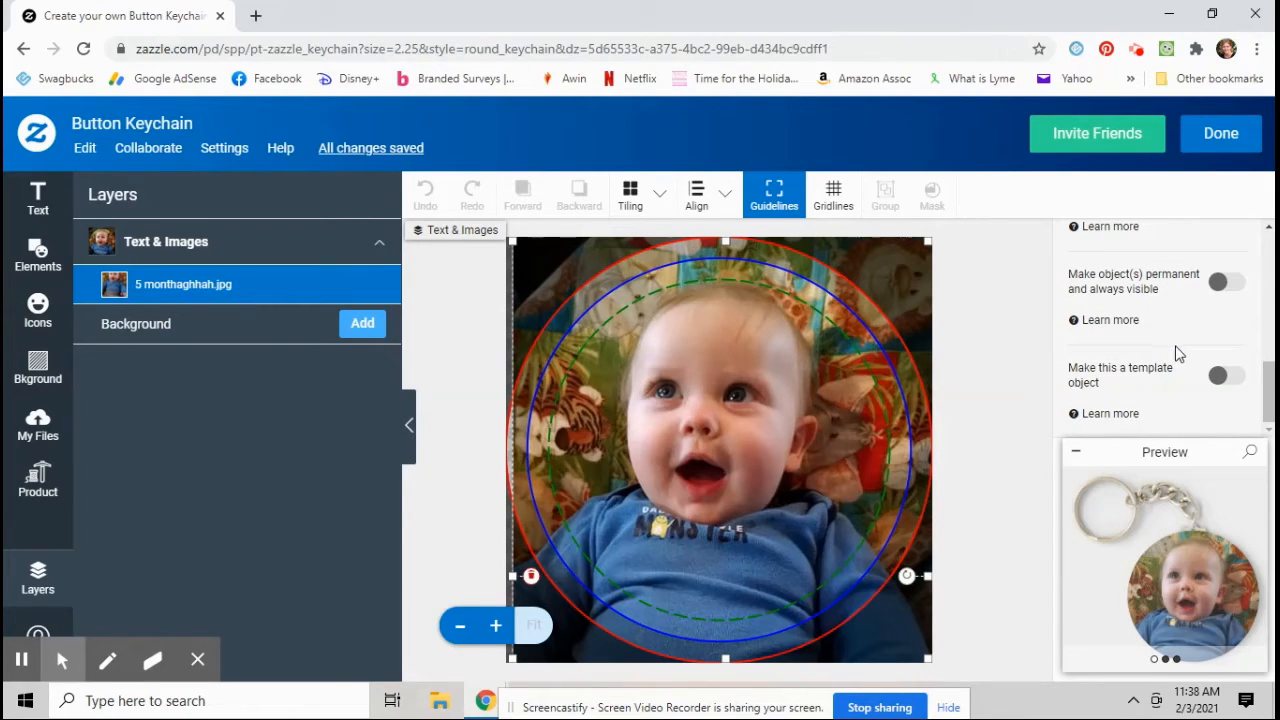
pyautogui.click(1228, 378)
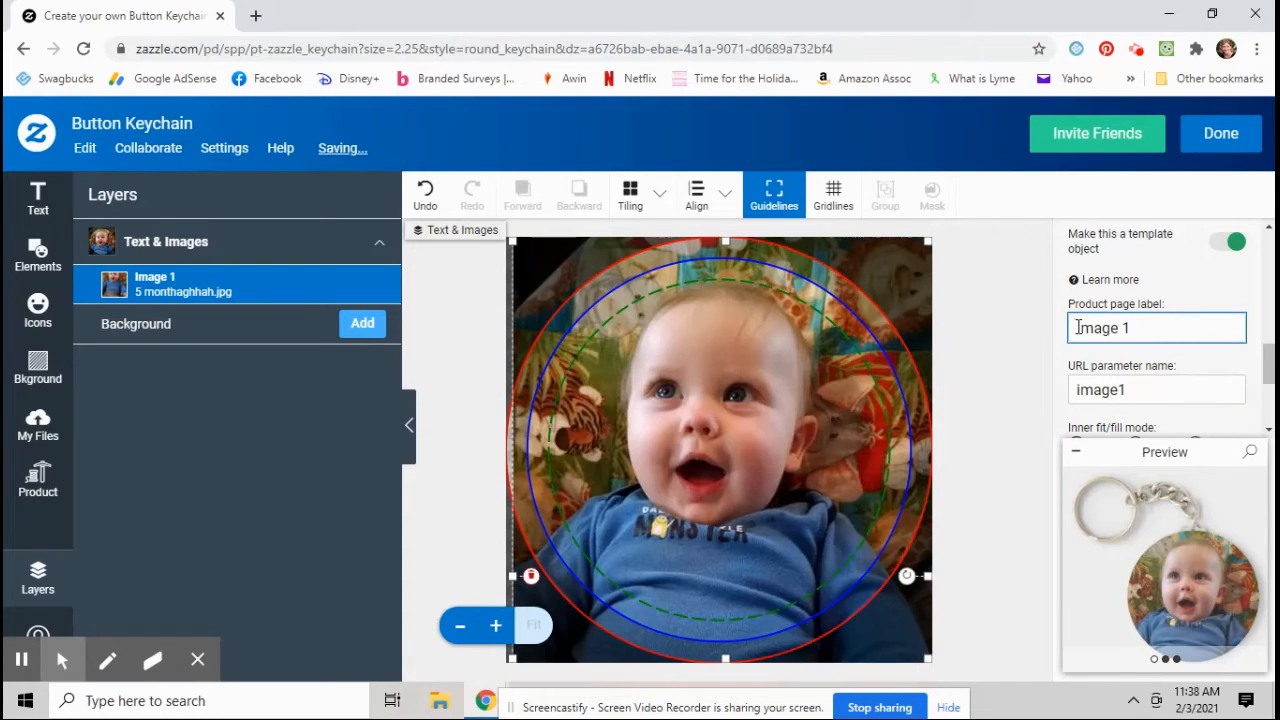
pyautogui.write('Change')
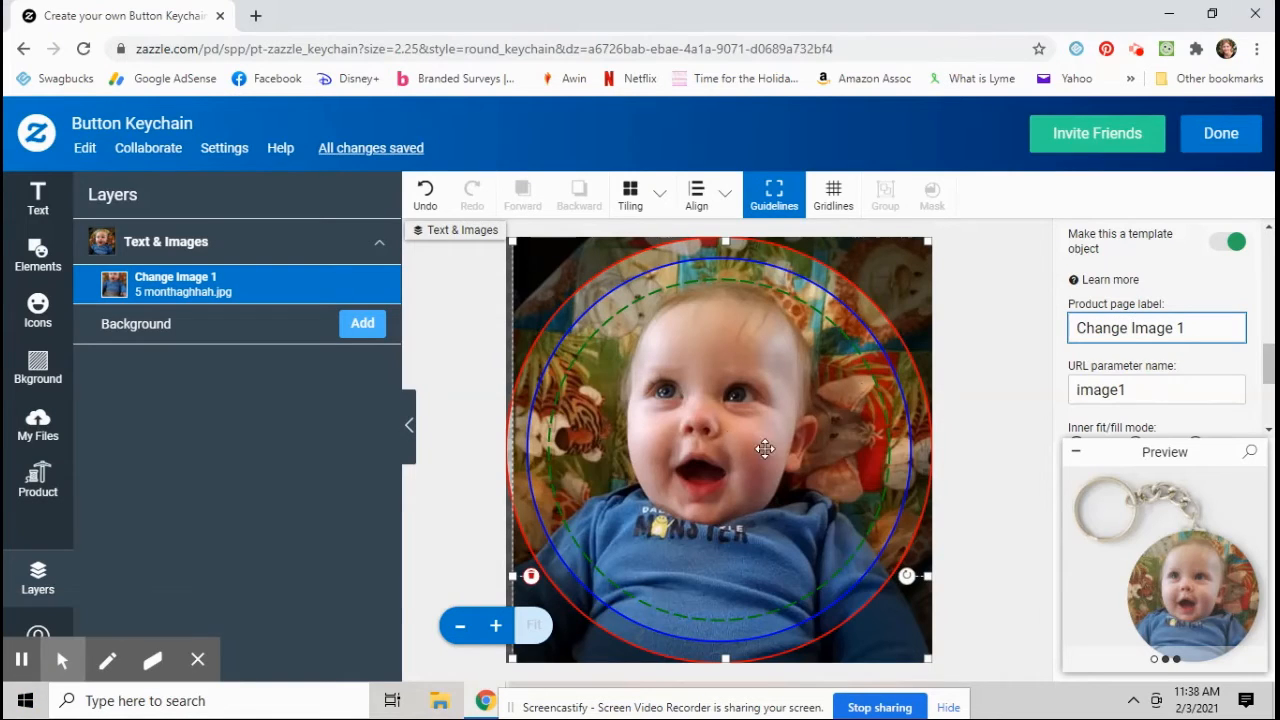
# Step: Set the image's inner fit/fill mode to Fill and finish editing the design
pyautogui.scroll(-1, 1253, 375)
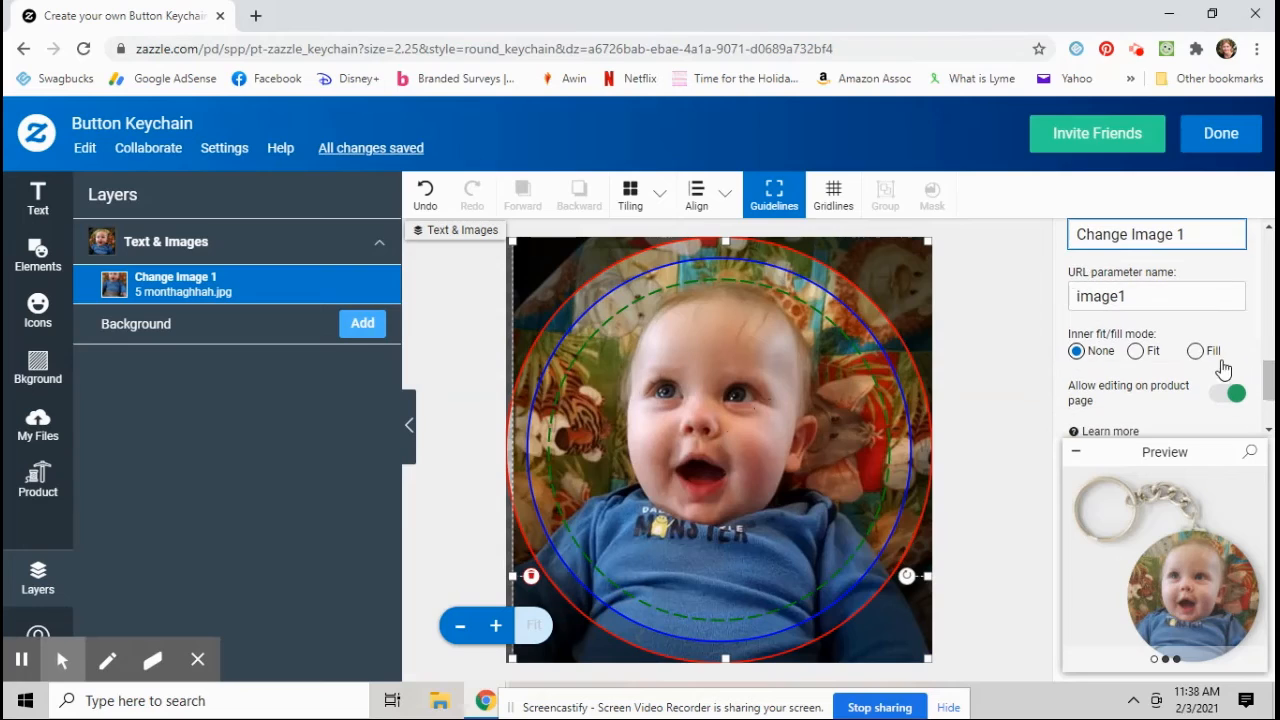
pyautogui.click(1195, 351)
pyautogui.click(1195, 351)
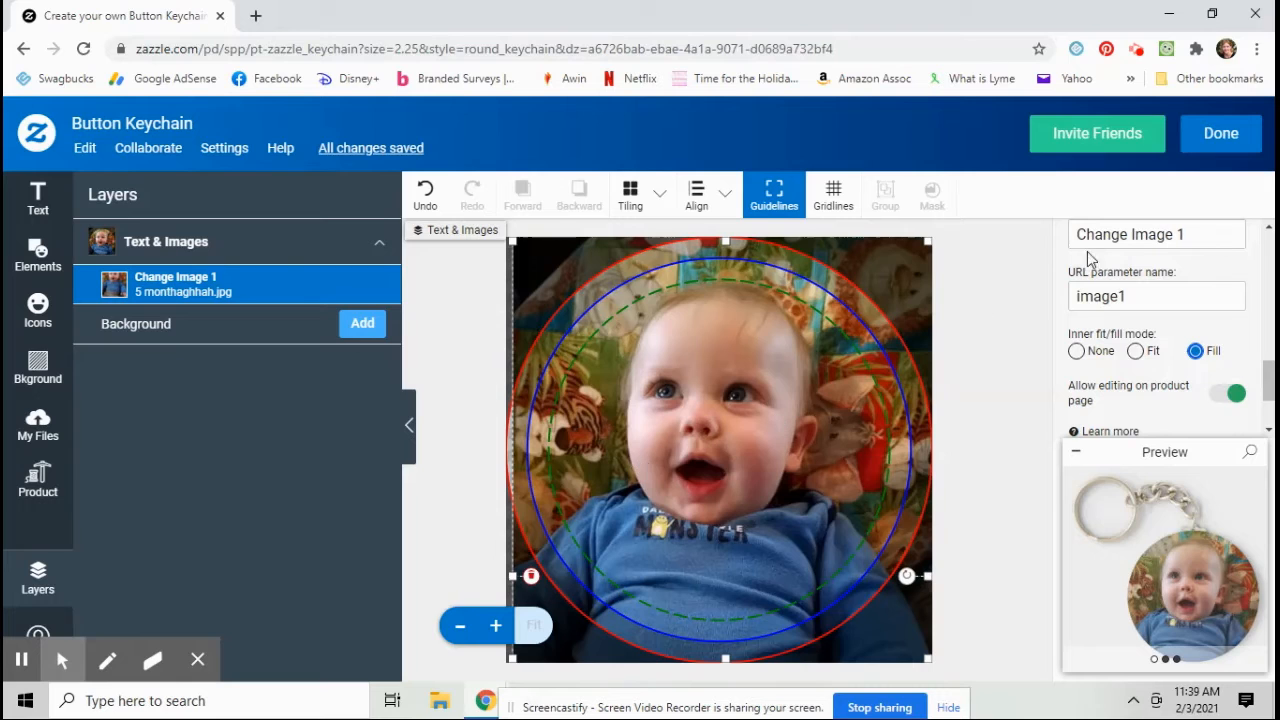
pyautogui.click(1232, 145)
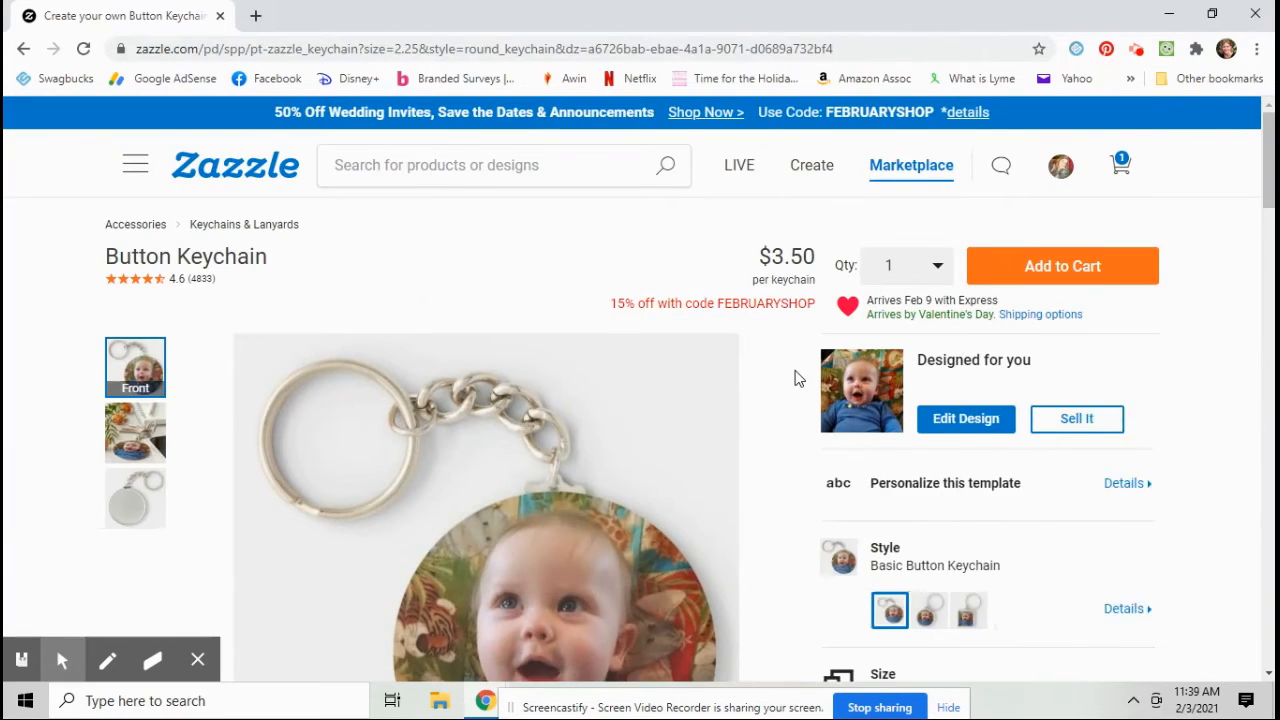
# Step: Open the Sell It form to post the keychain design for sale
pyautogui.scroll(-1, 840, 390)
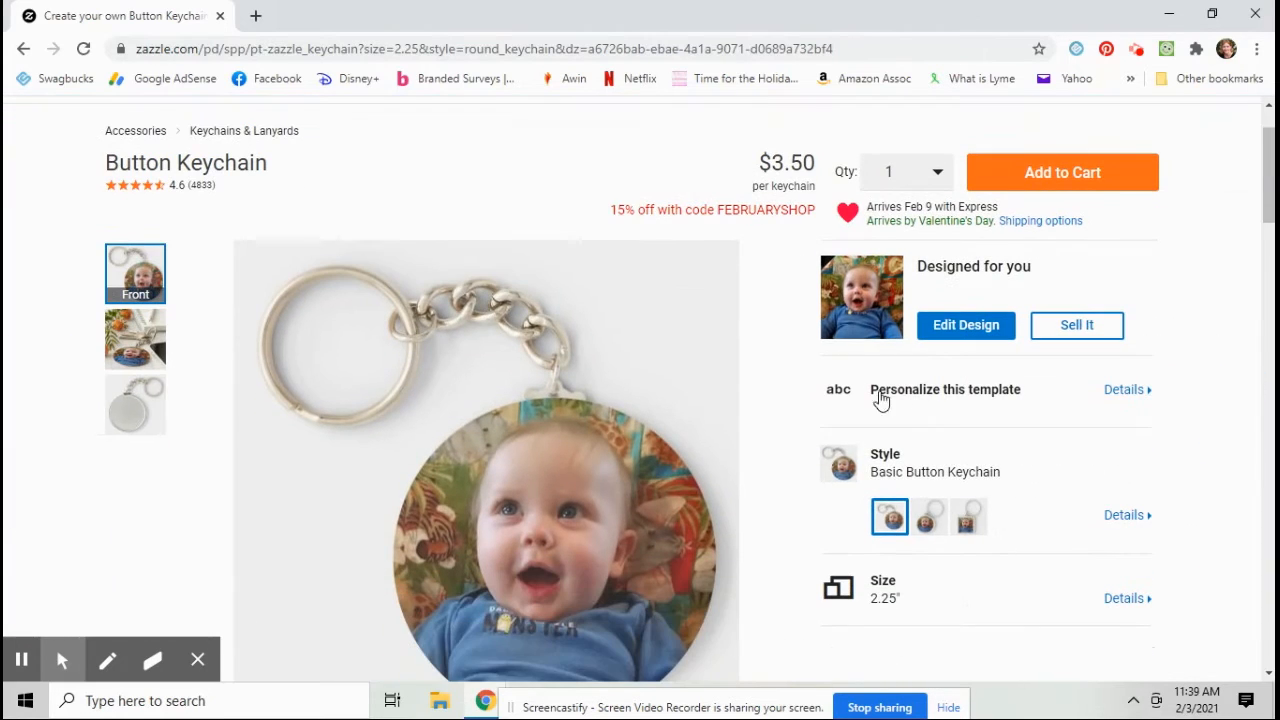
pyautogui.click(1085, 335)
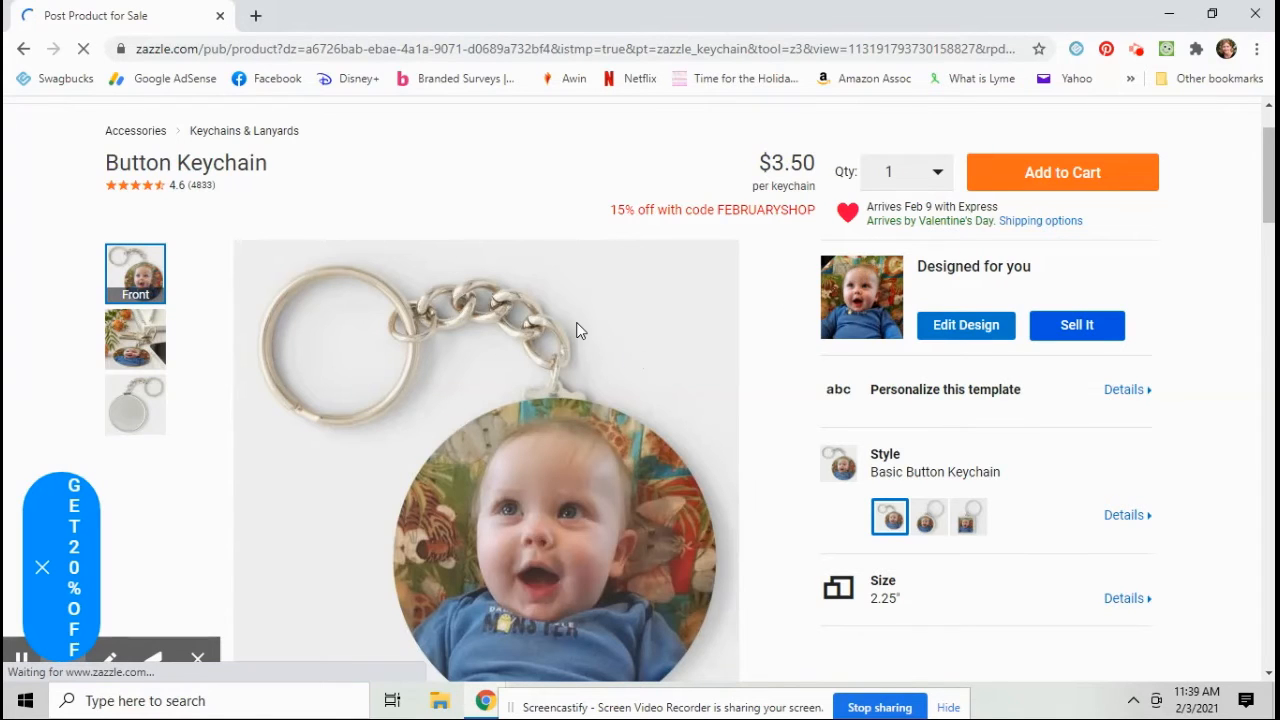
pyautogui.scroll(-3, 574, 329)
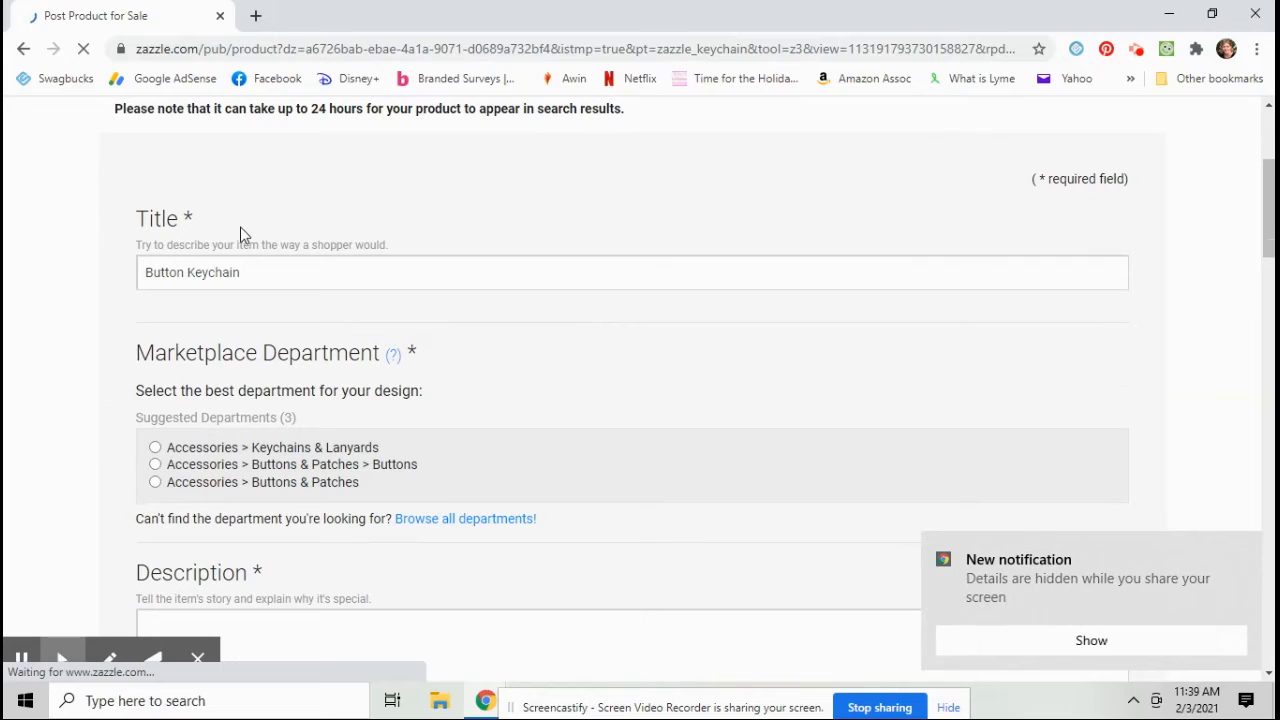
# Step: Set the product title to Cute Photo keychain and choose the Accessories > Keychains & Lanyards department
pyautogui.rightClick(243, 246)
pyautogui.click(260, 271)
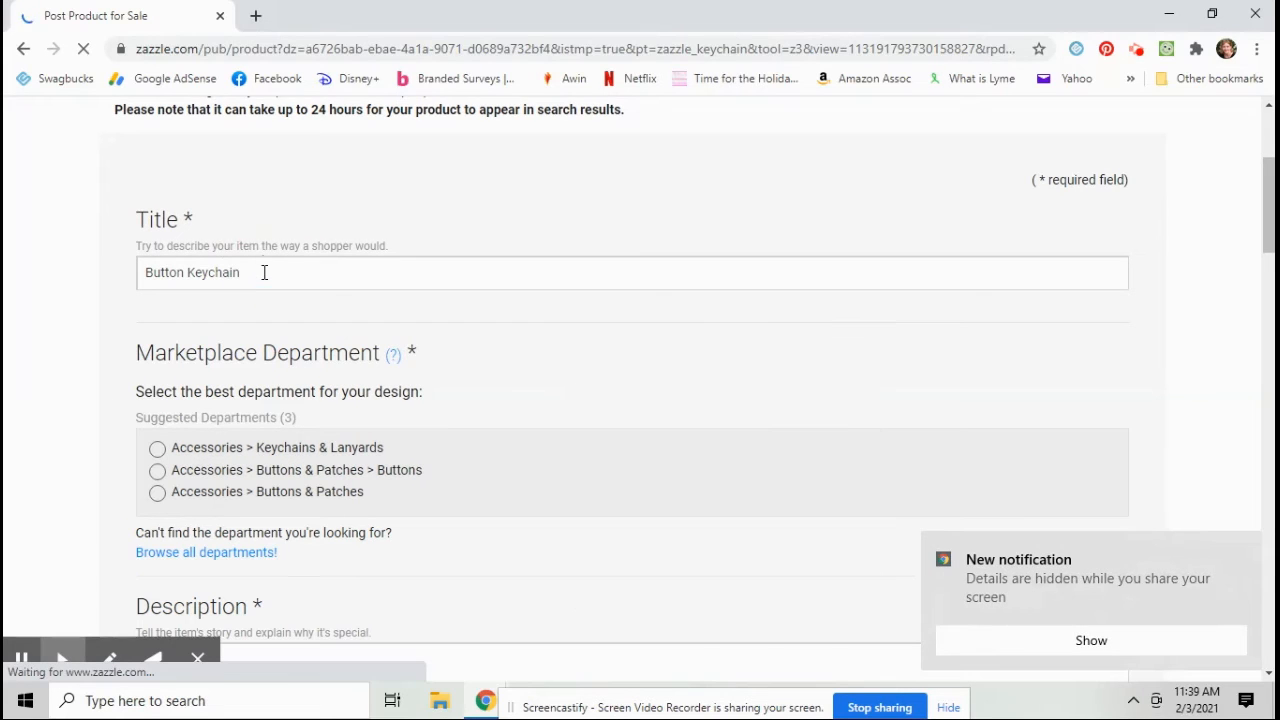
pyautogui.moveTo(258, 274); pyautogui.dragTo(65, 270)
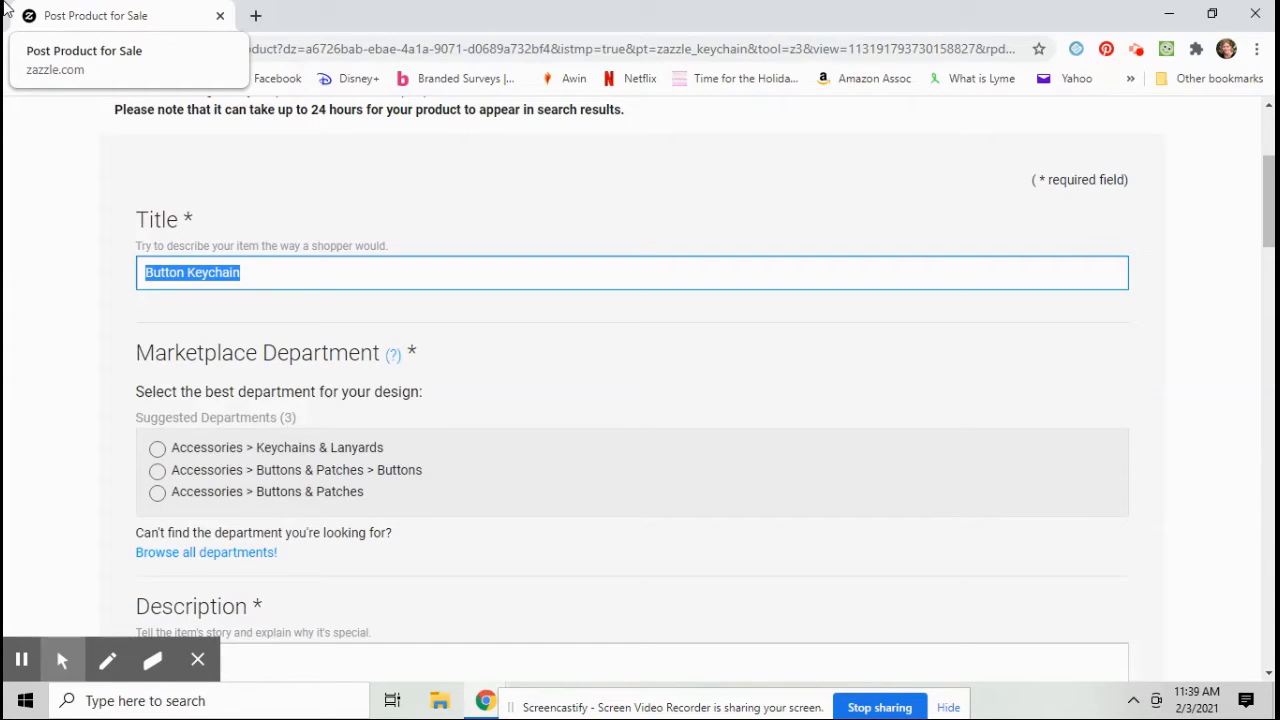
pyautogui.write('Cute')
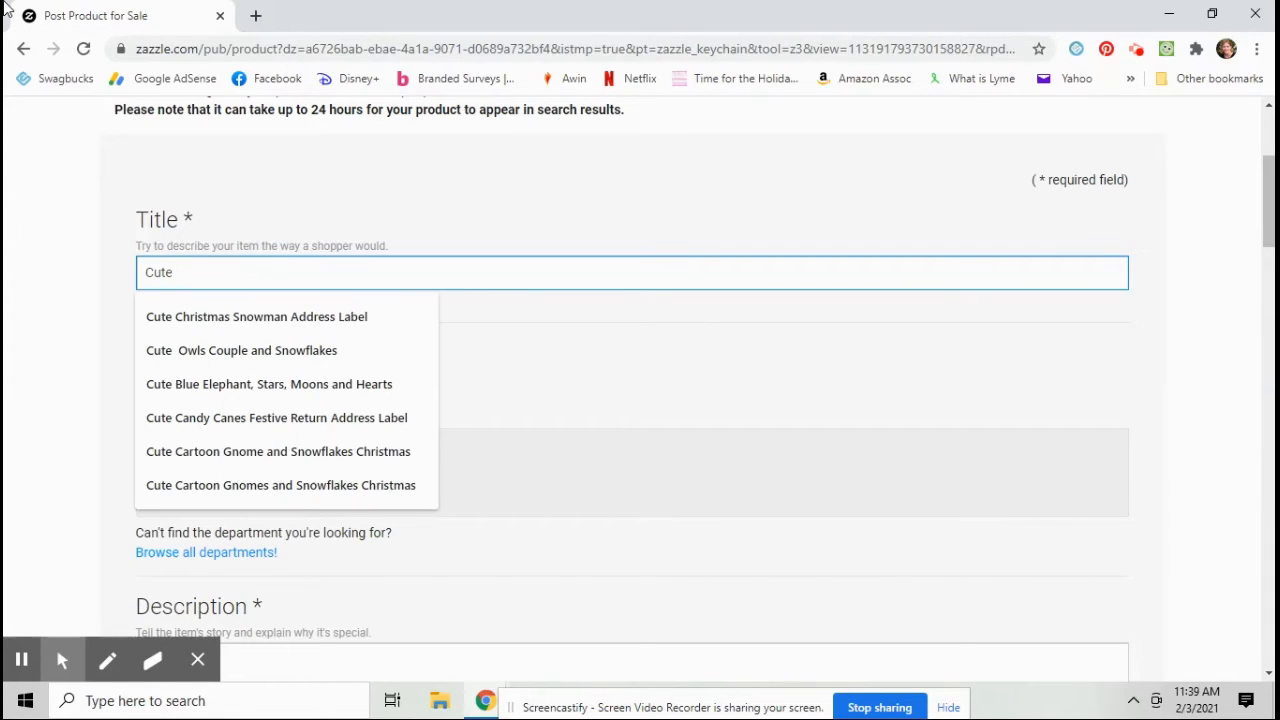
pyautogui.write(' Phot')
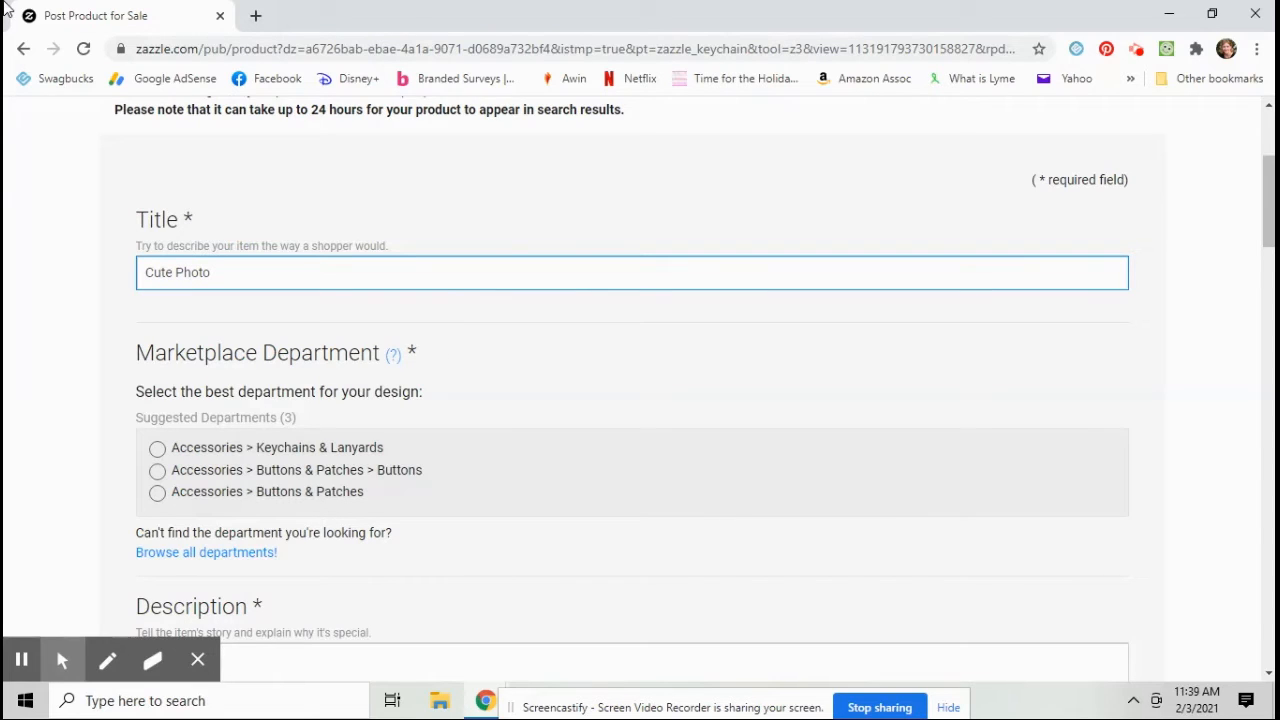
pyautogui.write('o')
pyautogui.click(335, 455)
pyautogui.click(331, 413)
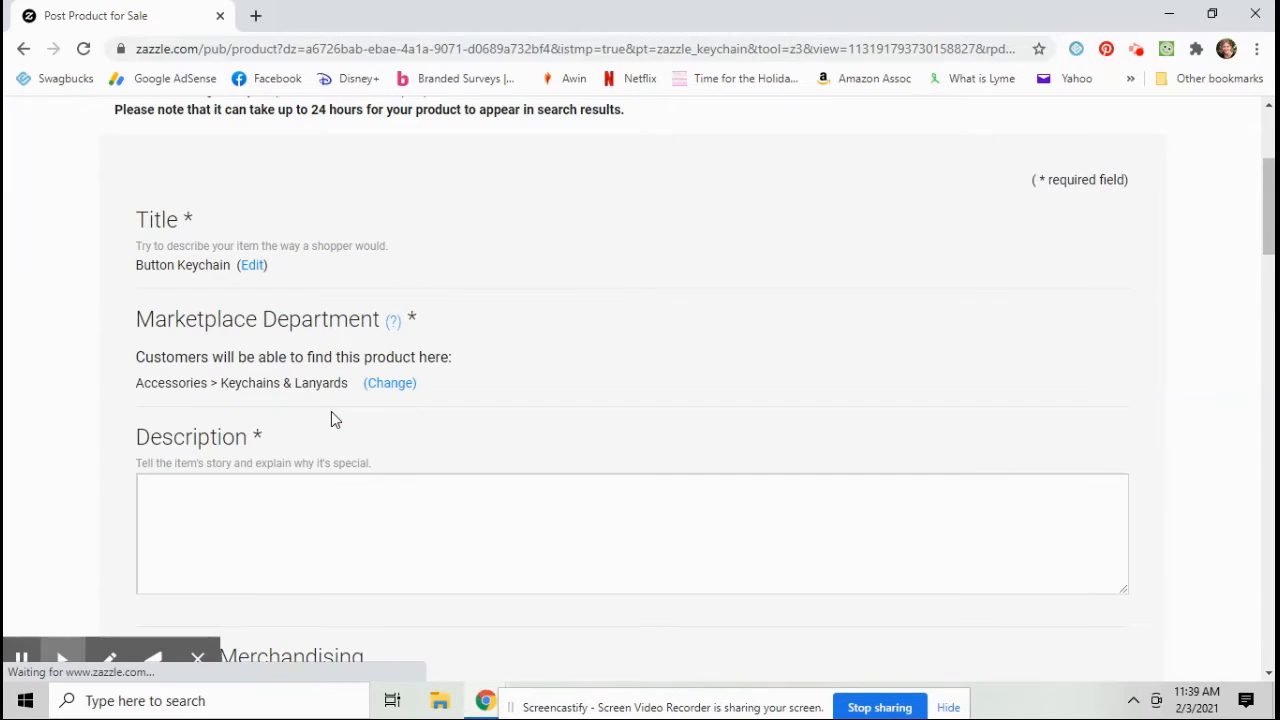
# Step: Write a description starting "Add your favorite photo of your child to this simple keychain. Carry them with you everywhere you go"
pyautogui.click(292, 508)
pyautogui.write('Ad')
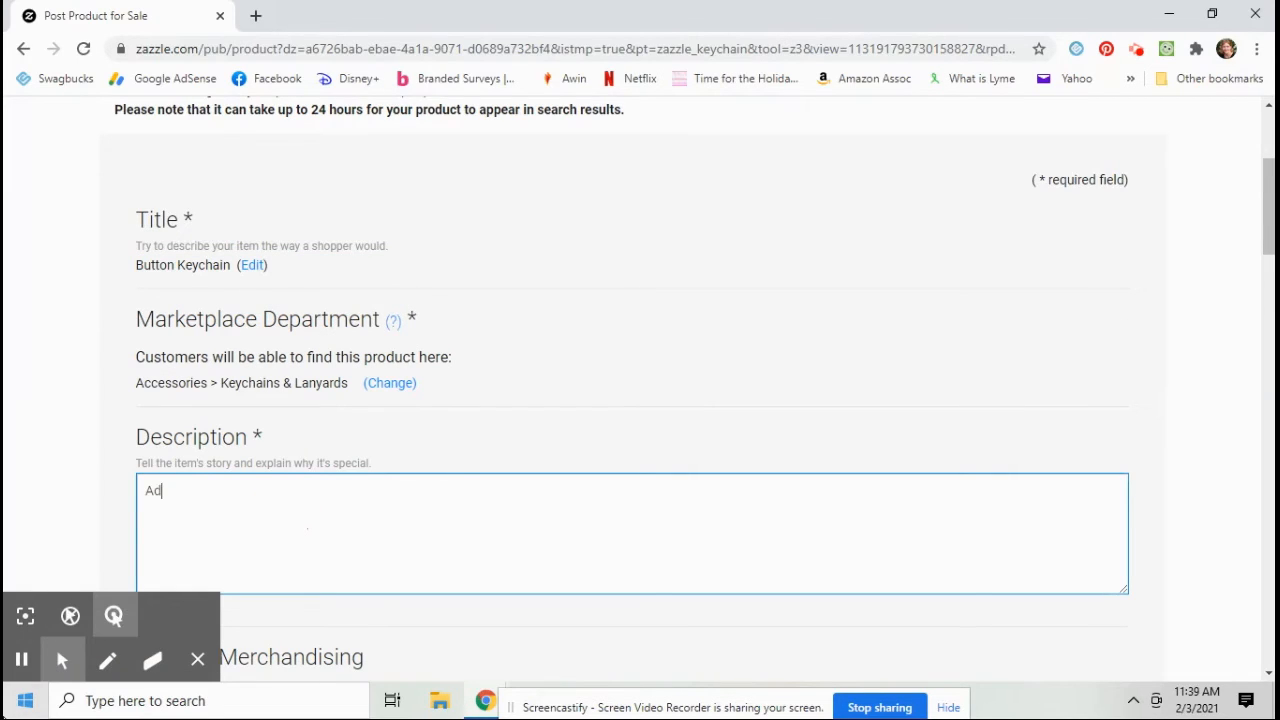
pyautogui.write('d your favorite')
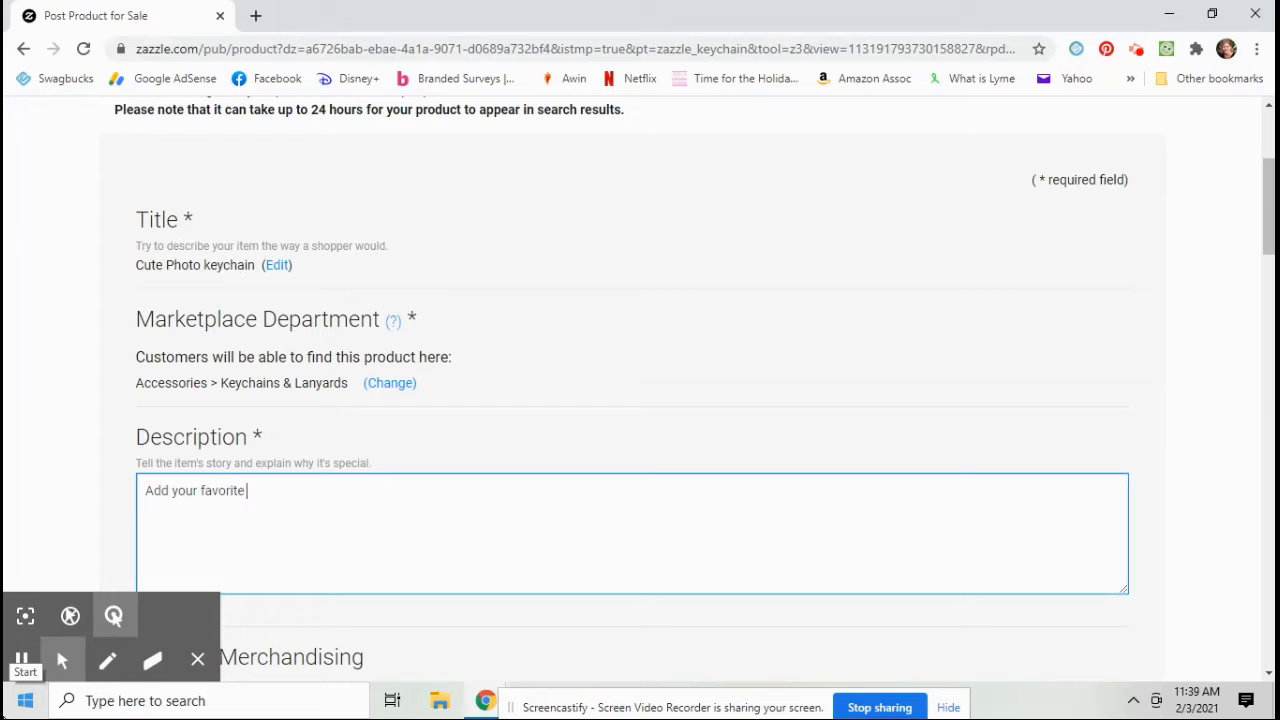
pyautogui.write(' photo of your child to this simple keychain. Carry them with you everywhere you go!')
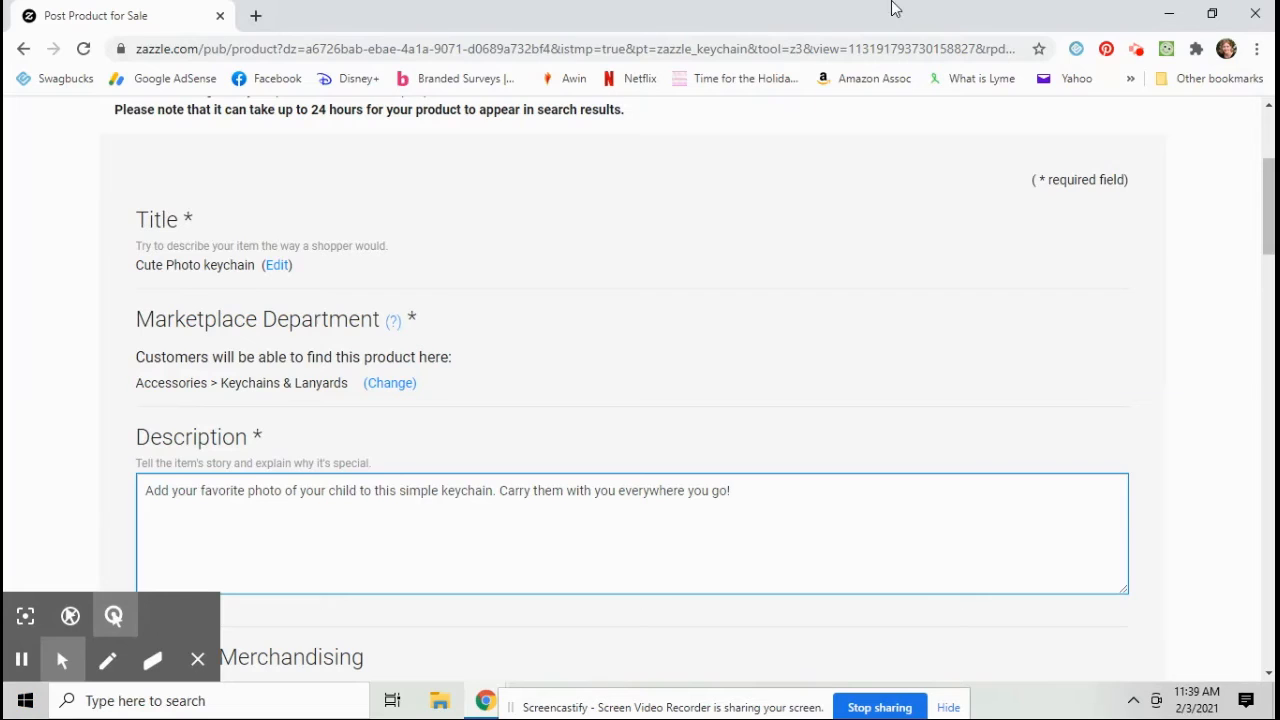
pyautogui.scroll(-6, 506, 163)
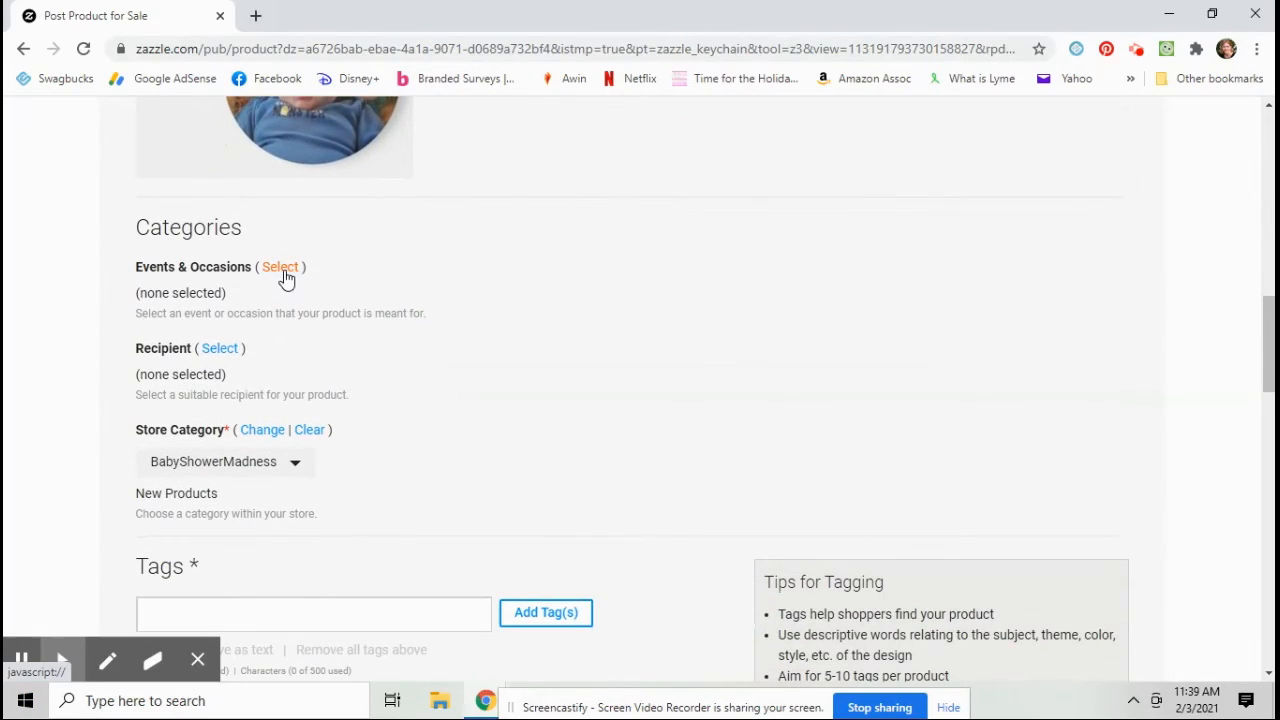
pyautogui.click(282, 269)
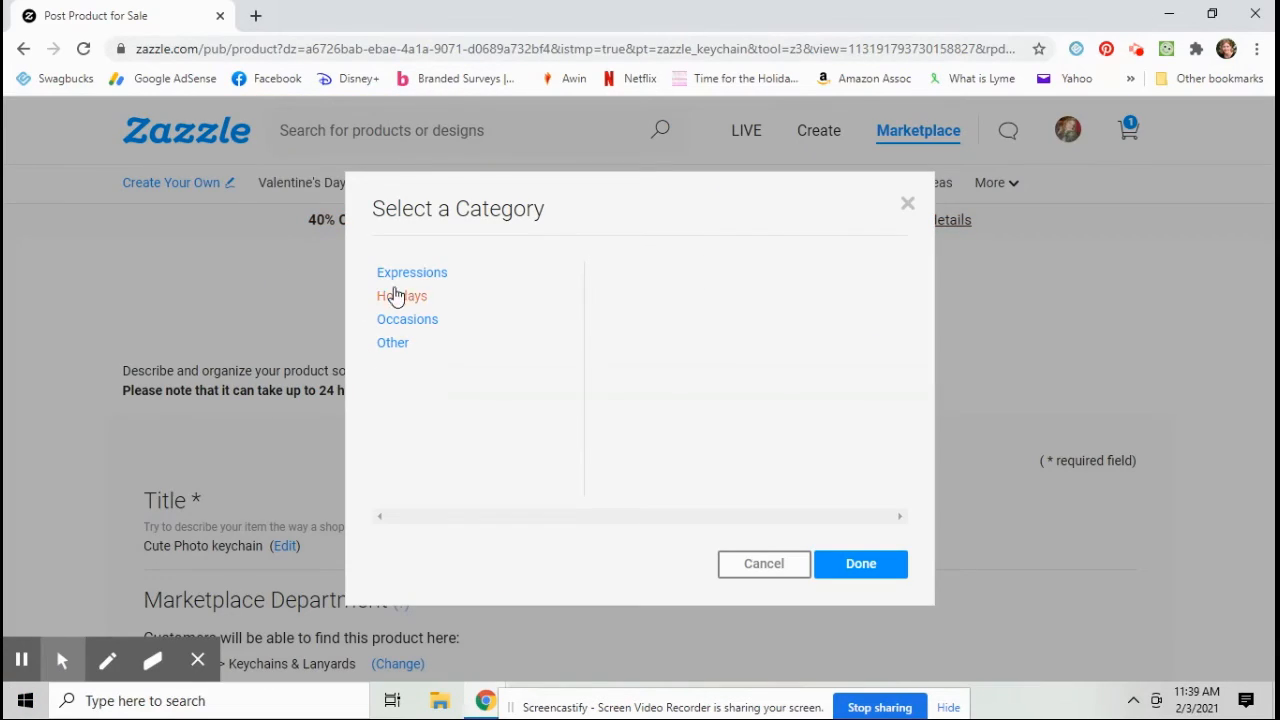
pyautogui.click(291, 289)
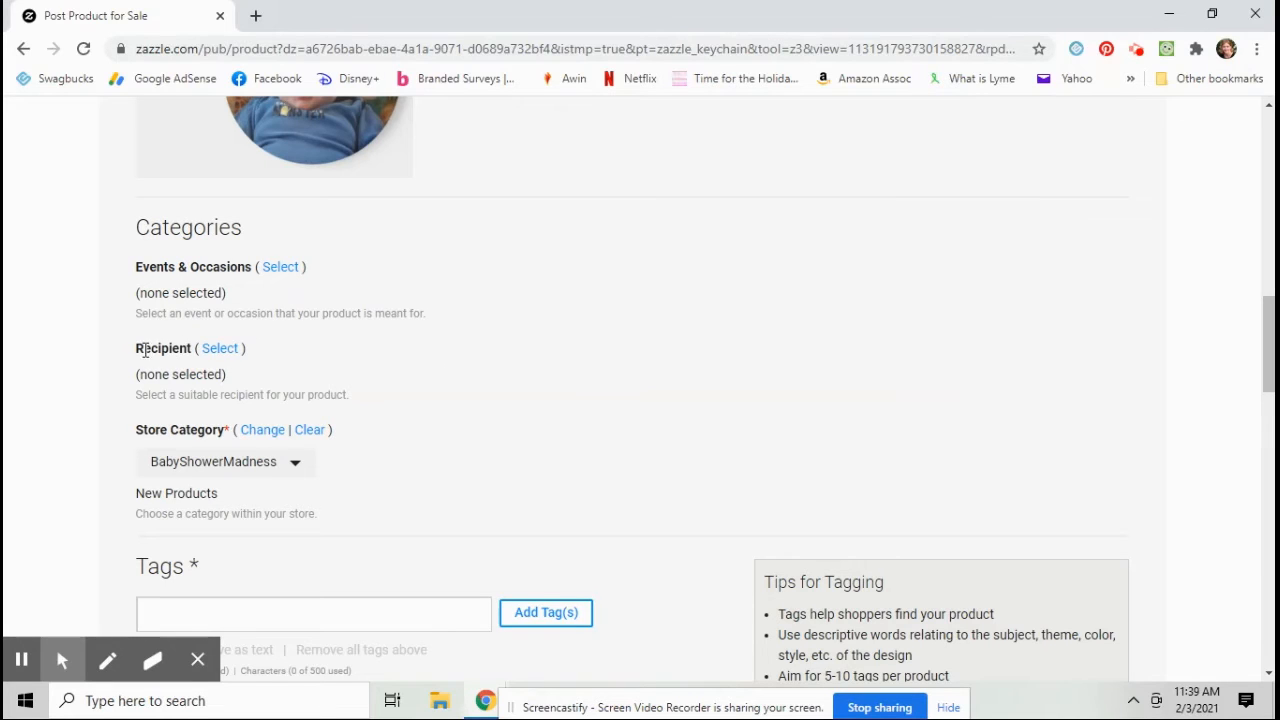
# Step: Set the recipient category to For Them > Parents
pyautogui.click(221, 350)
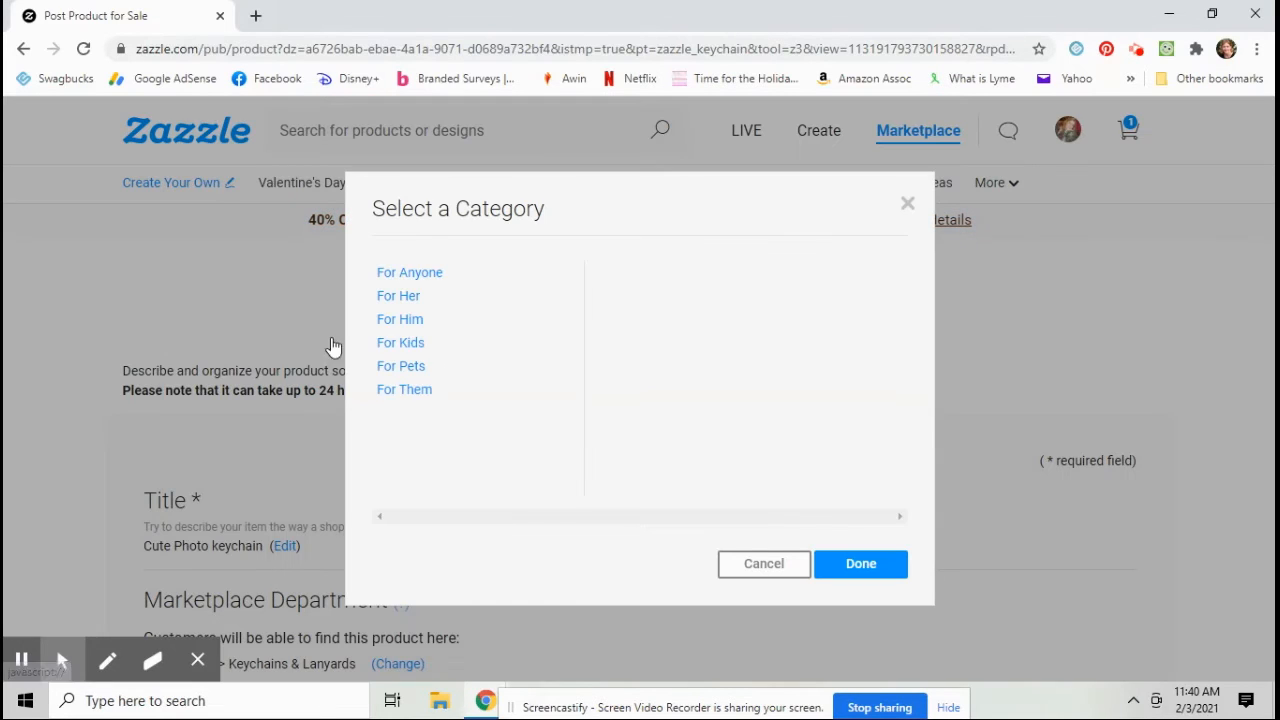
pyautogui.click(411, 393)
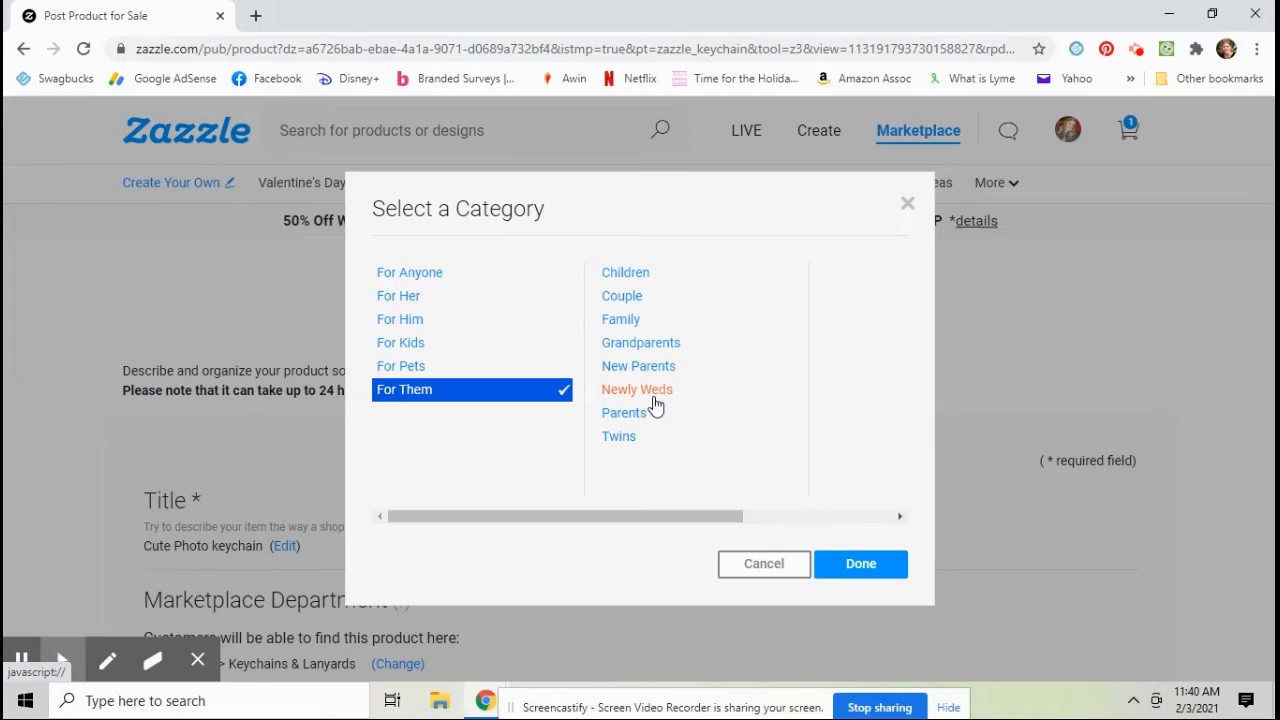
pyautogui.click(620, 414)
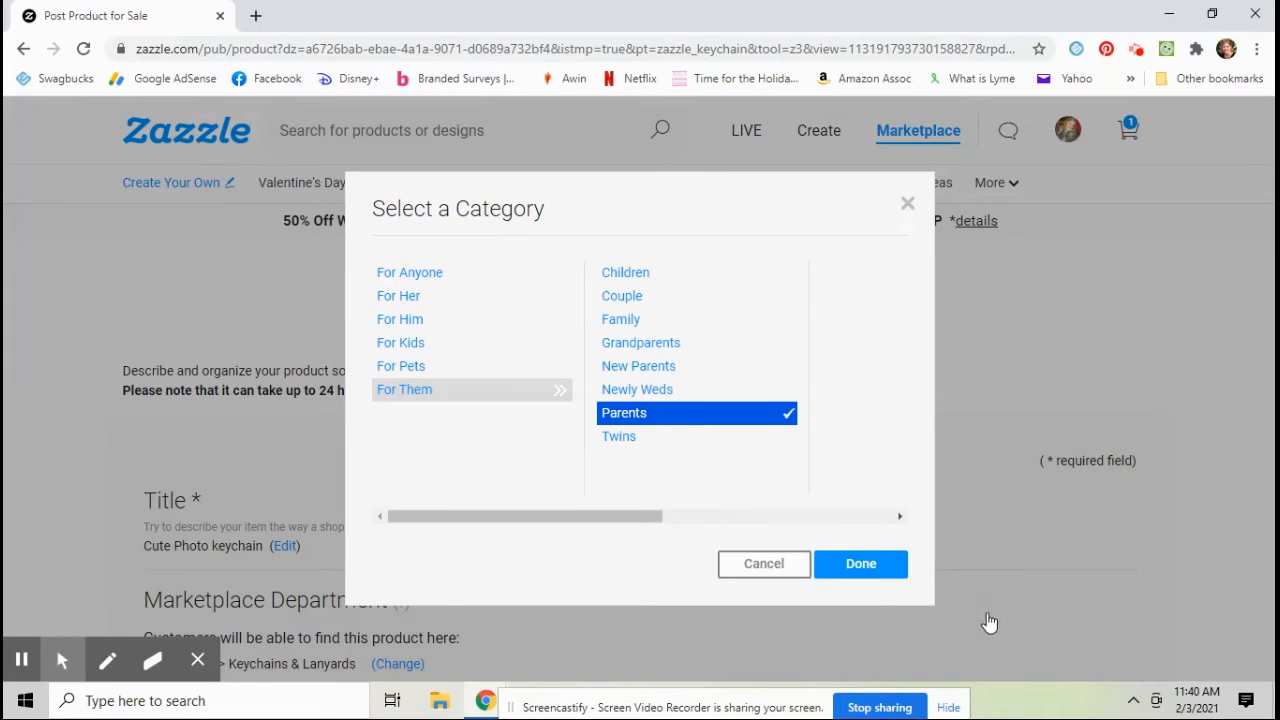
pyautogui.click(885, 572)
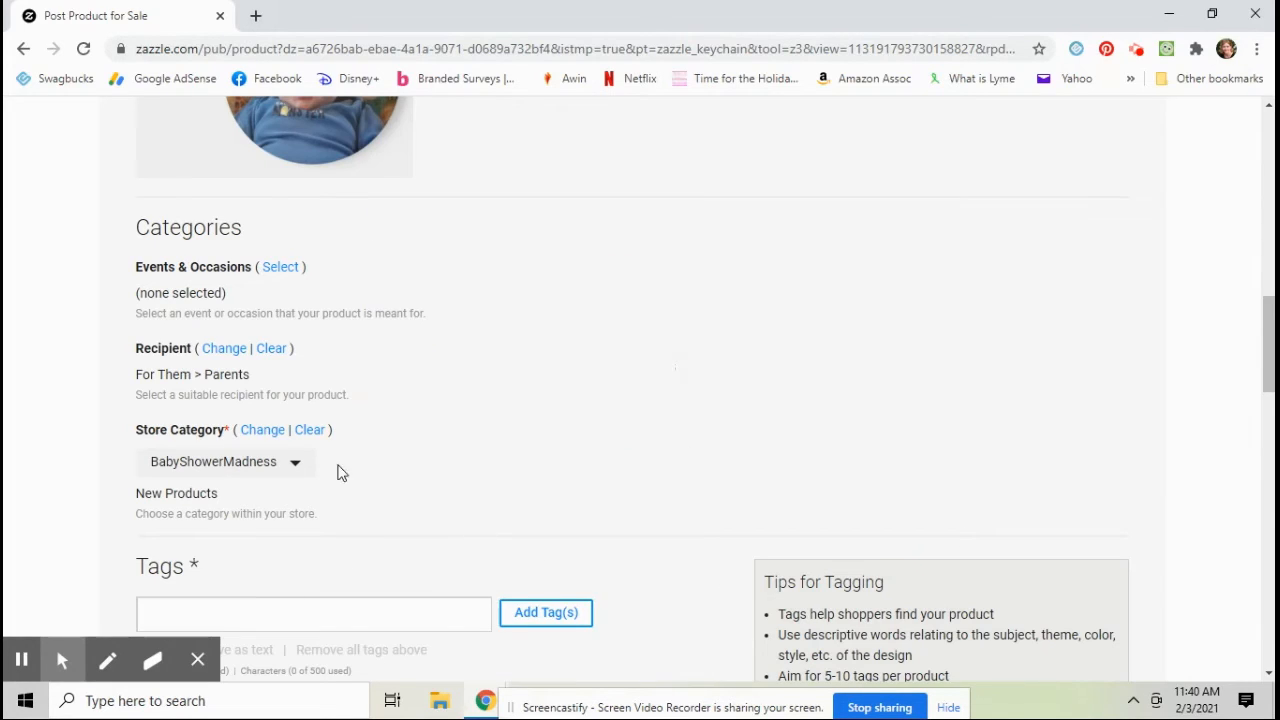
# Step: Switch the store to wheresthekarma and set its store category to Personalize This
pyautogui.scroll(-1, 300, 460)
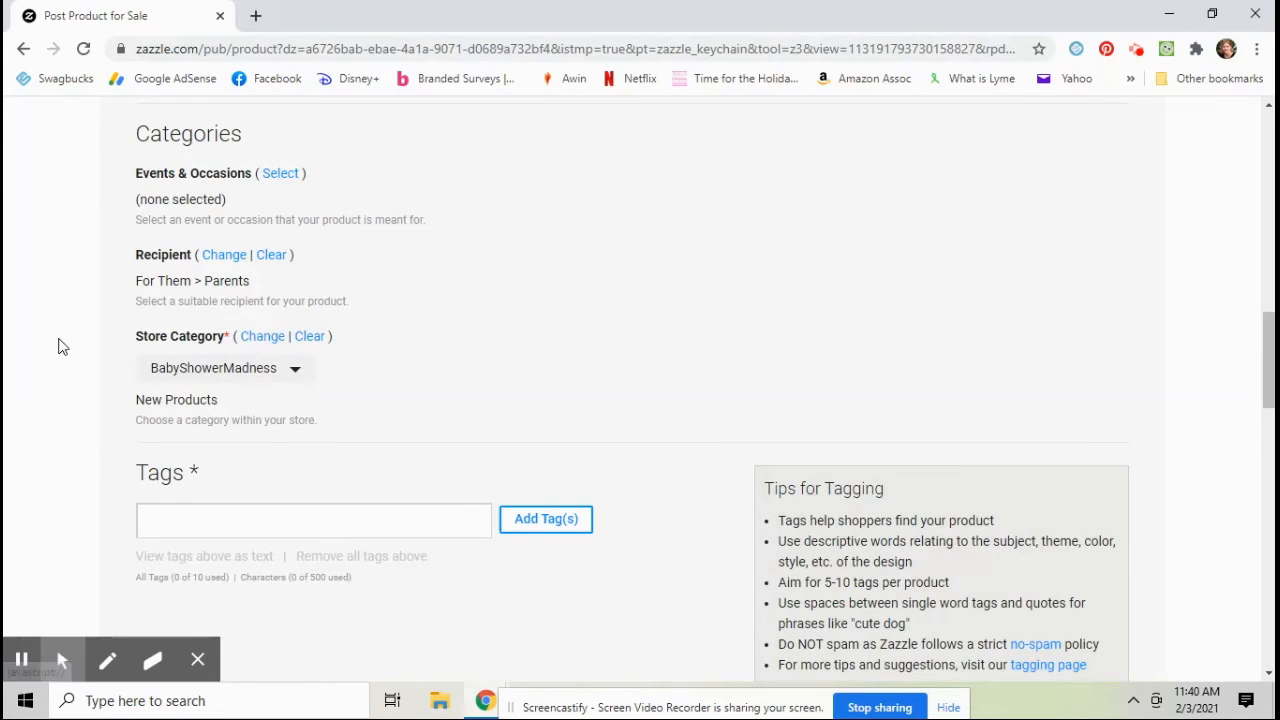
pyautogui.click(203, 372)
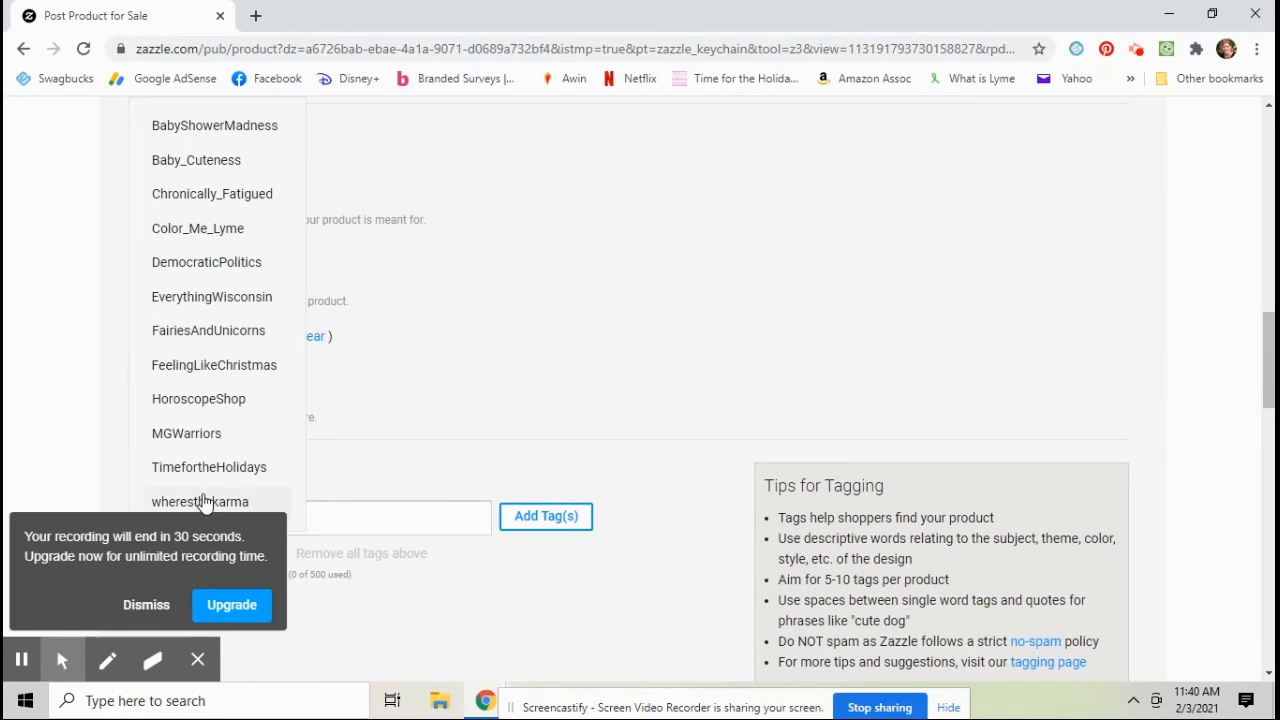
pyautogui.click(203, 497)
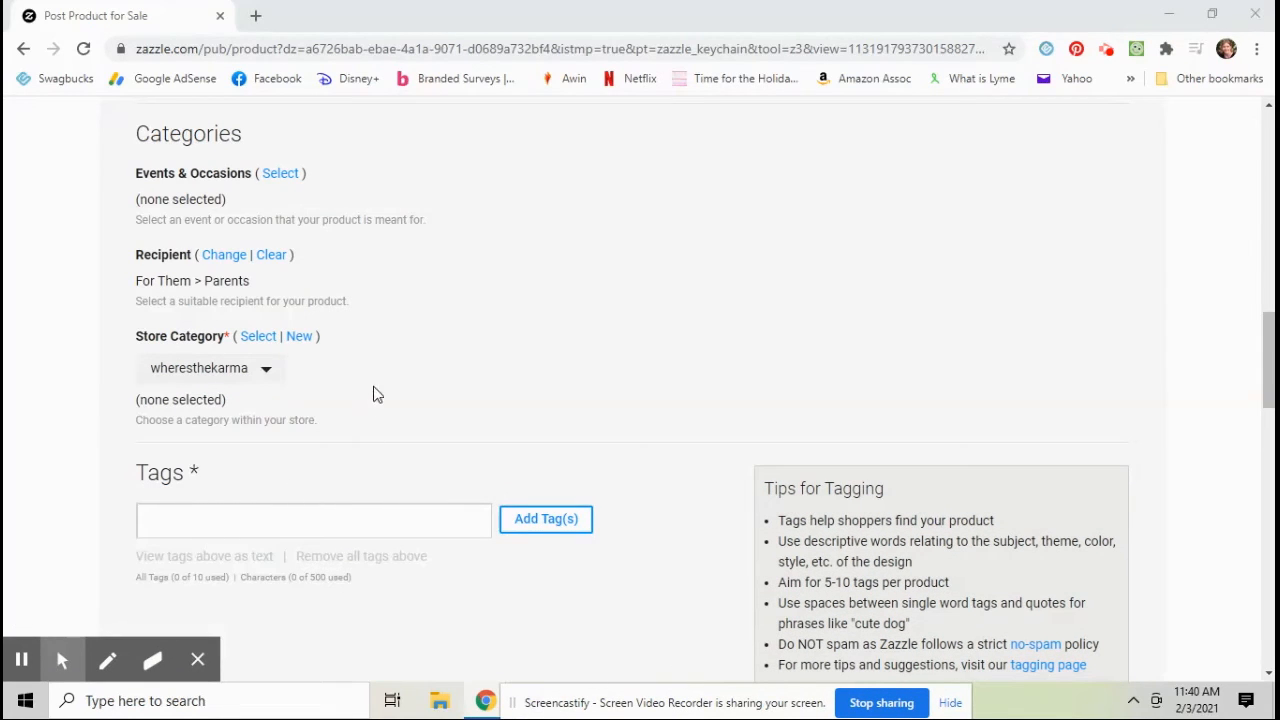
pyautogui.click(258, 336)
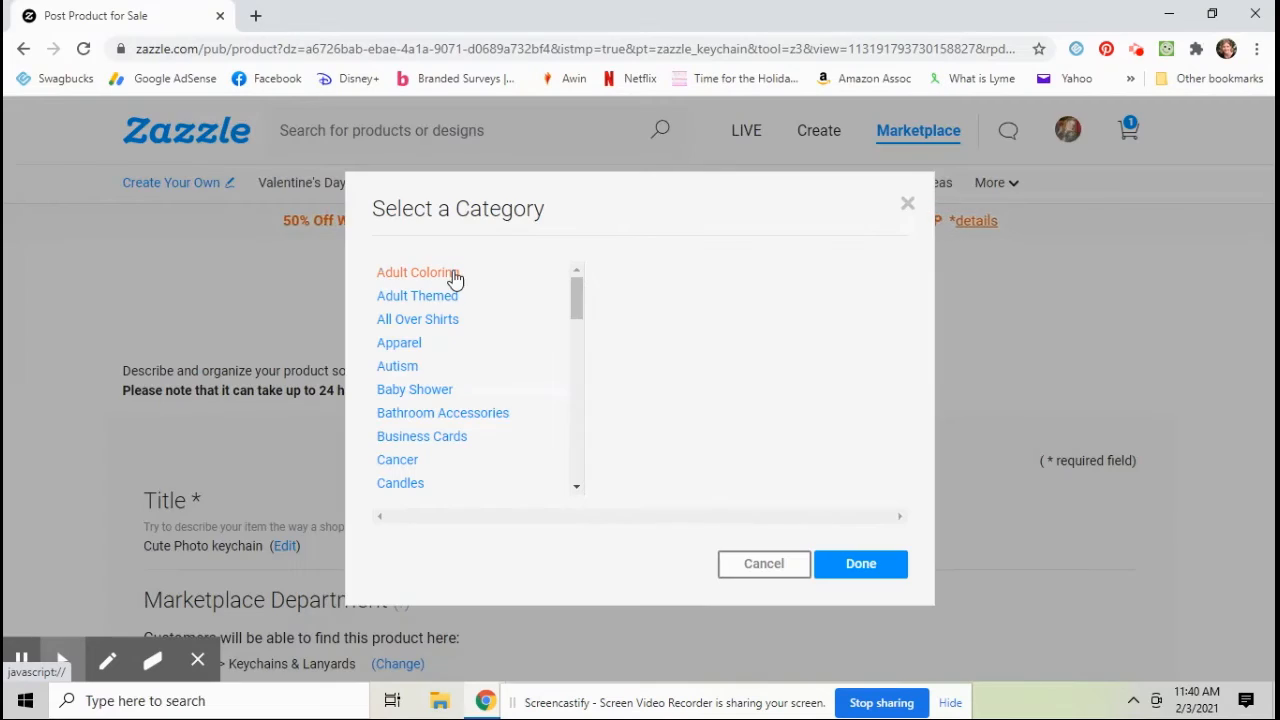
pyautogui.scroll(-7, 475, 322)
pyautogui.scroll(-2, 484, 343)
pyautogui.click(432, 298)
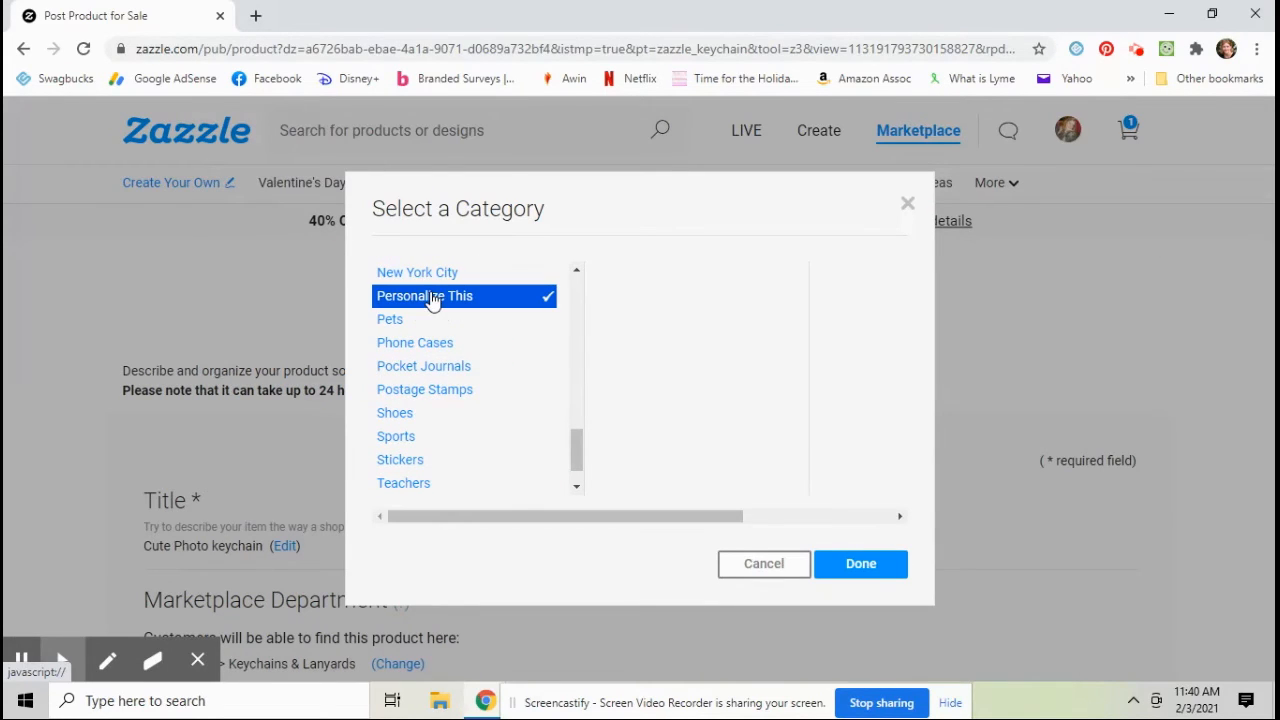
pyautogui.click(874, 568)
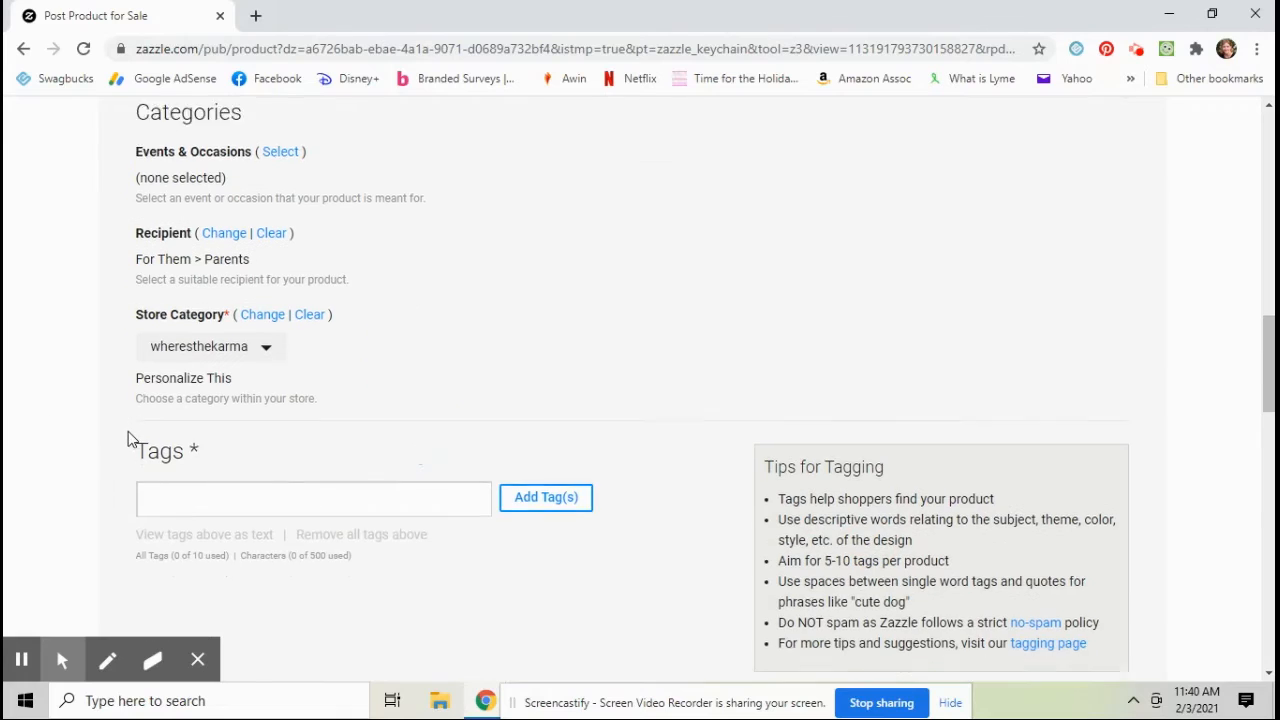
# Step: Add the tags childrens photo, add picture, picture keychain, children, son, daughter and picture
pyautogui.scroll(-1, 128, 440)
pyautogui.click(189, 426)
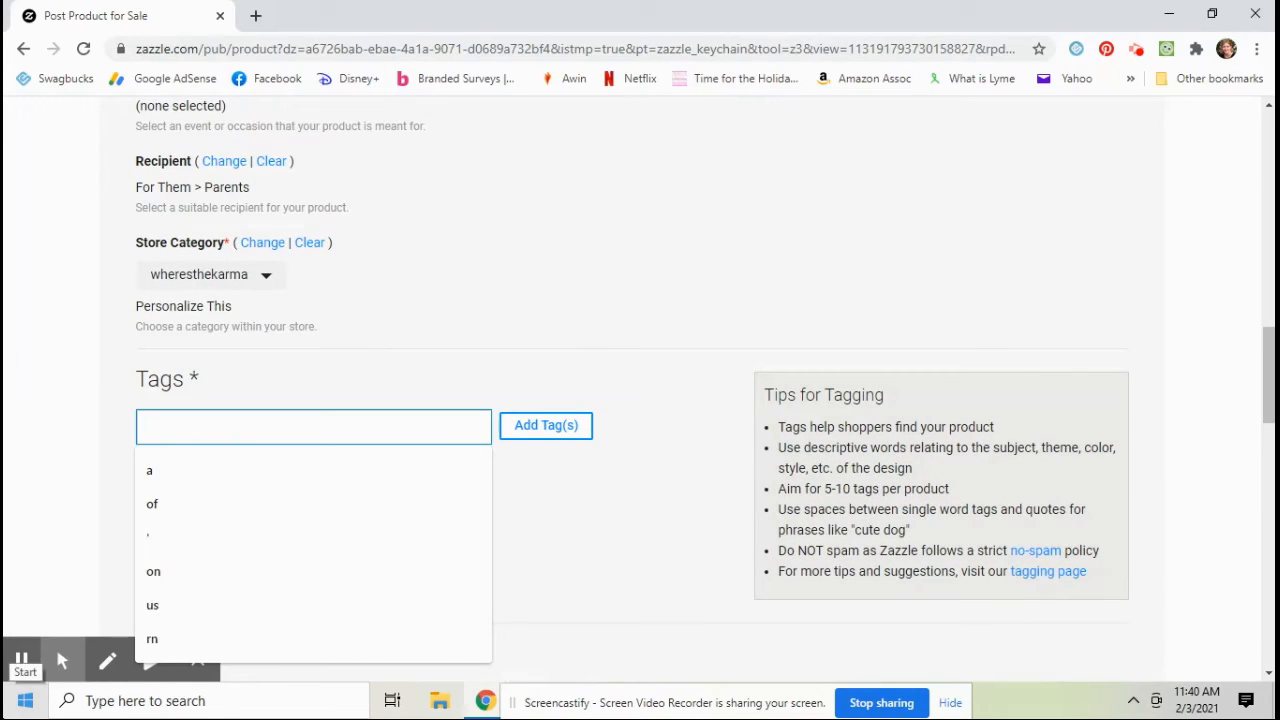
pyautogui.write('childrens phot')
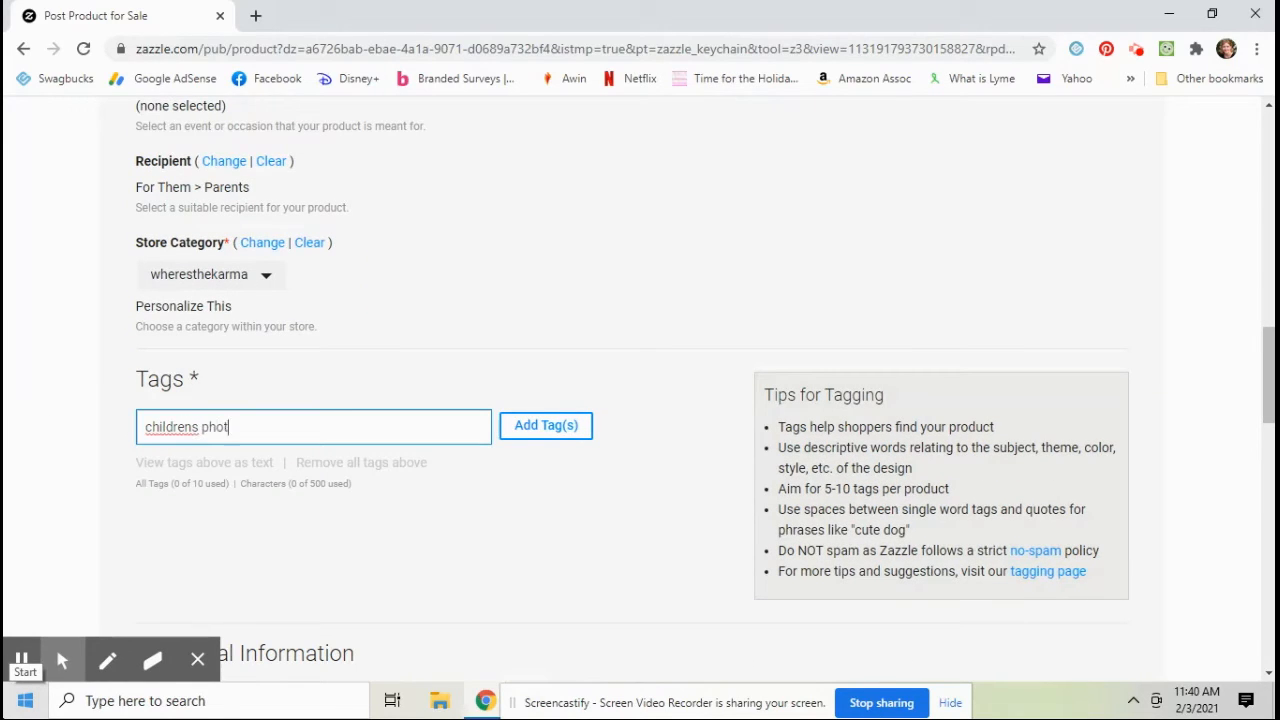
pyautogui.write('o, add picture, picture keychain, children')
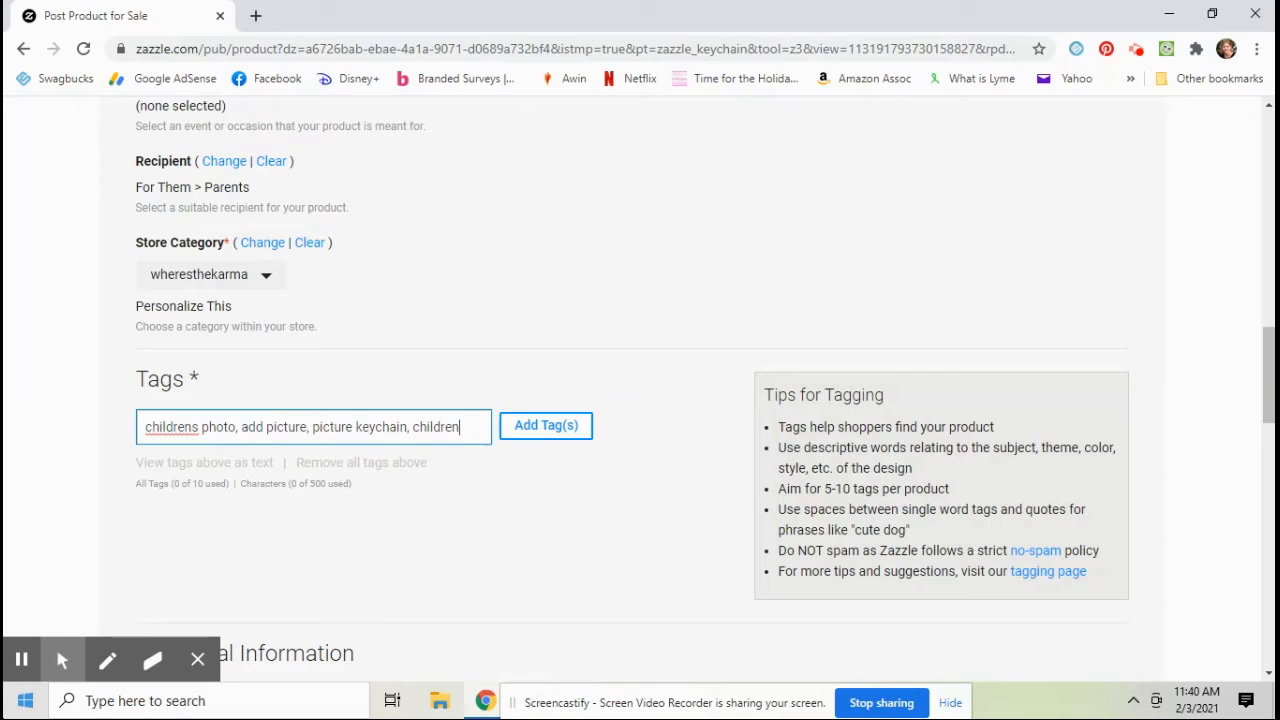
pyautogui.write(', son, dau')
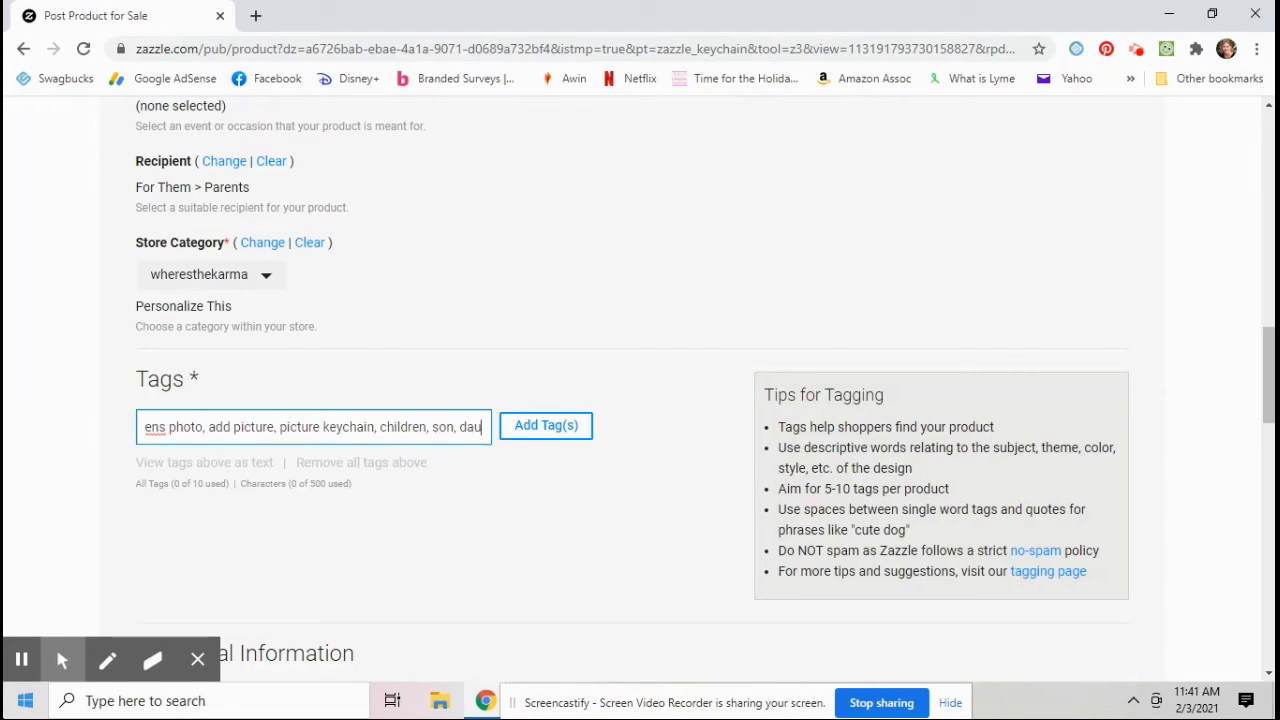
pyautogui.write('ghter, picture')
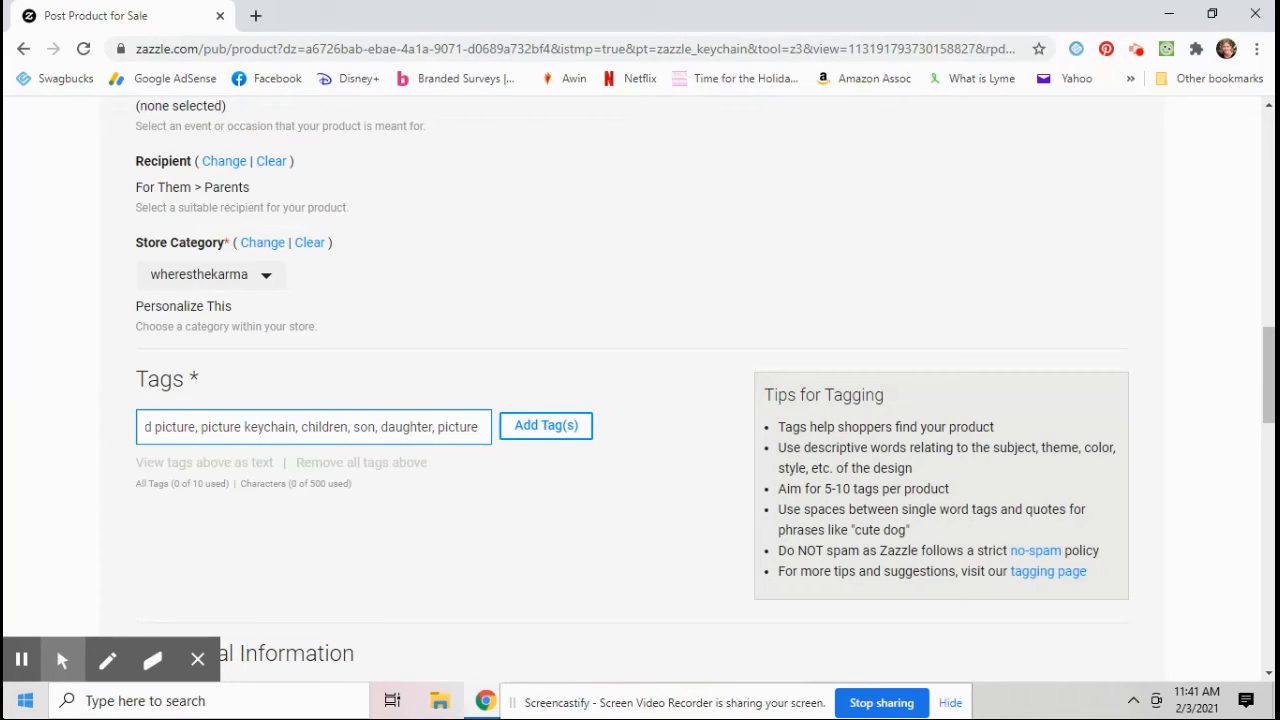
pyautogui.press('Return')
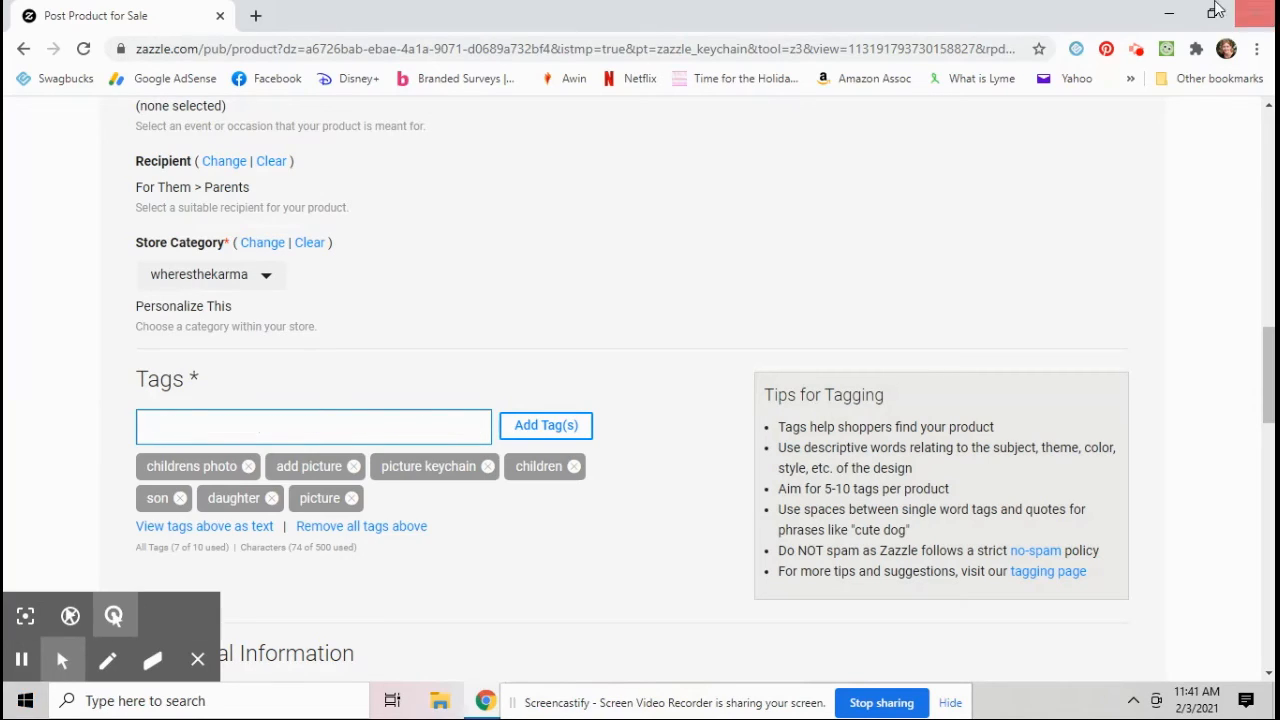
# Step: Add the tag photo gifts
pyautogui.scroll(-2, 475, 357)
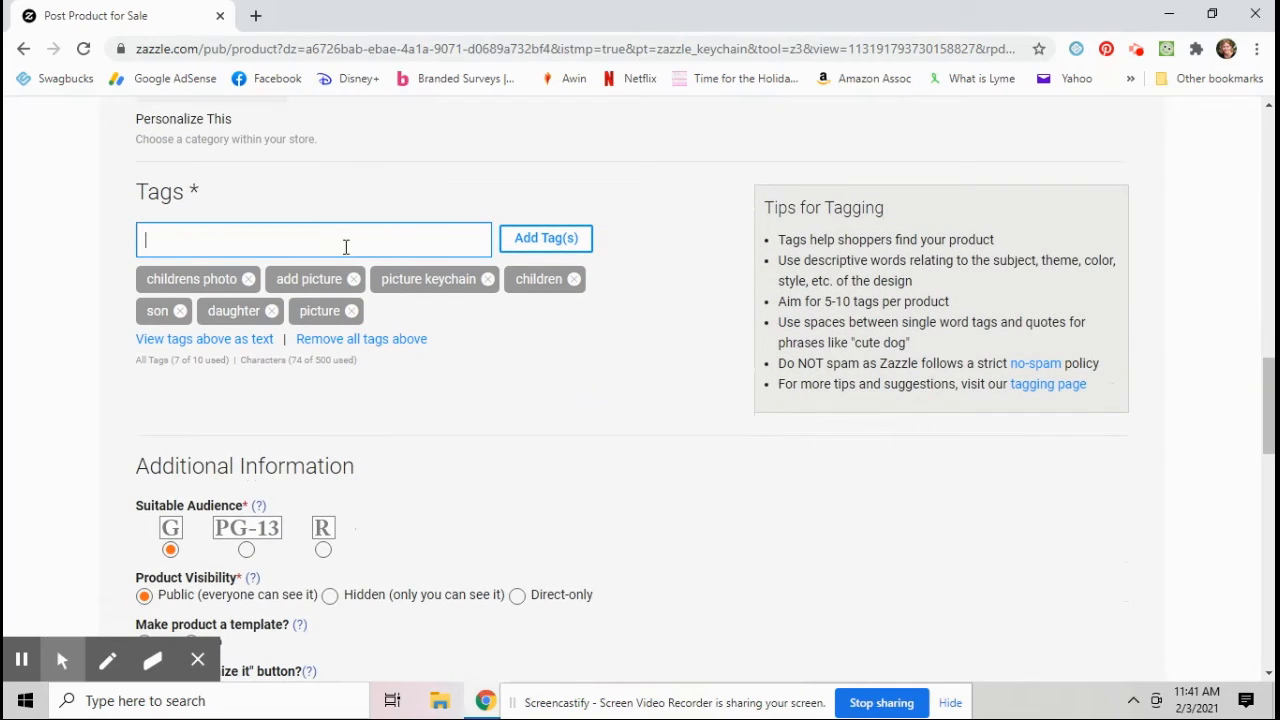
pyautogui.write('photo gifts,')
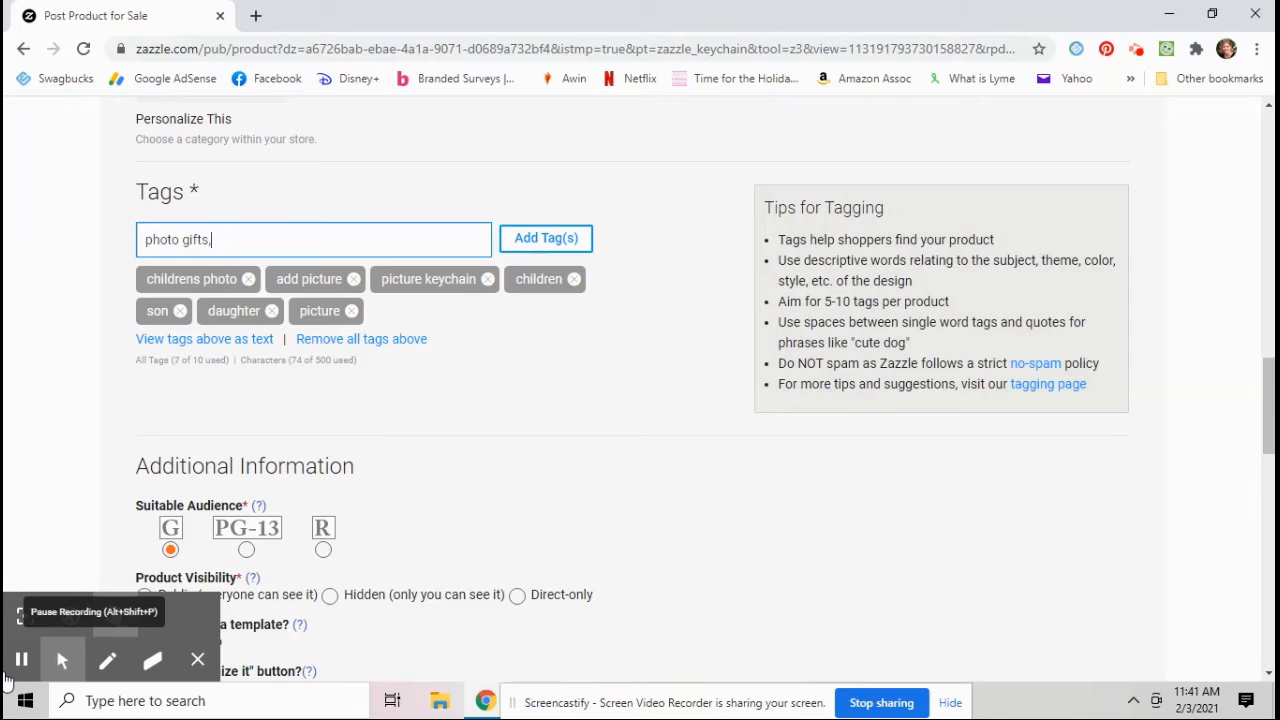
pyautogui.press('Return')
# Step: Agree to the publishing rights and user agreement statement at the bottom of the form
pyautogui.scroll(-3, 518, 315)
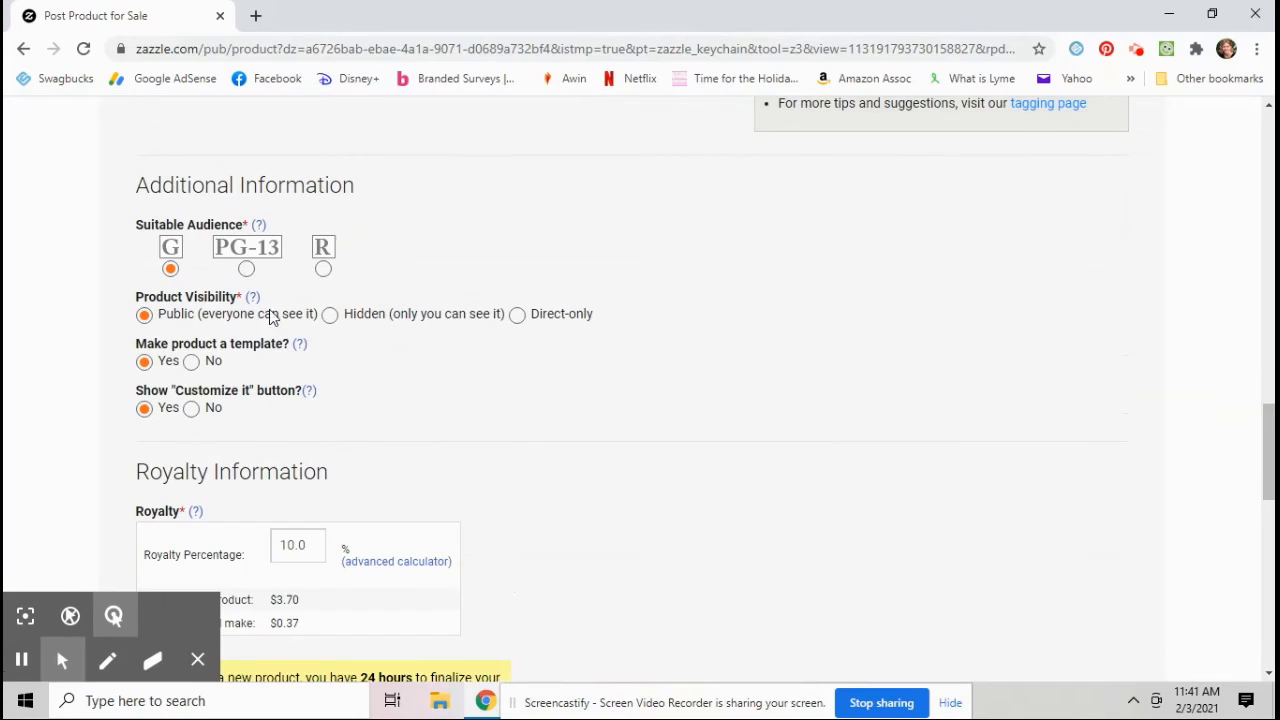
pyautogui.scroll(-2, 143, 334)
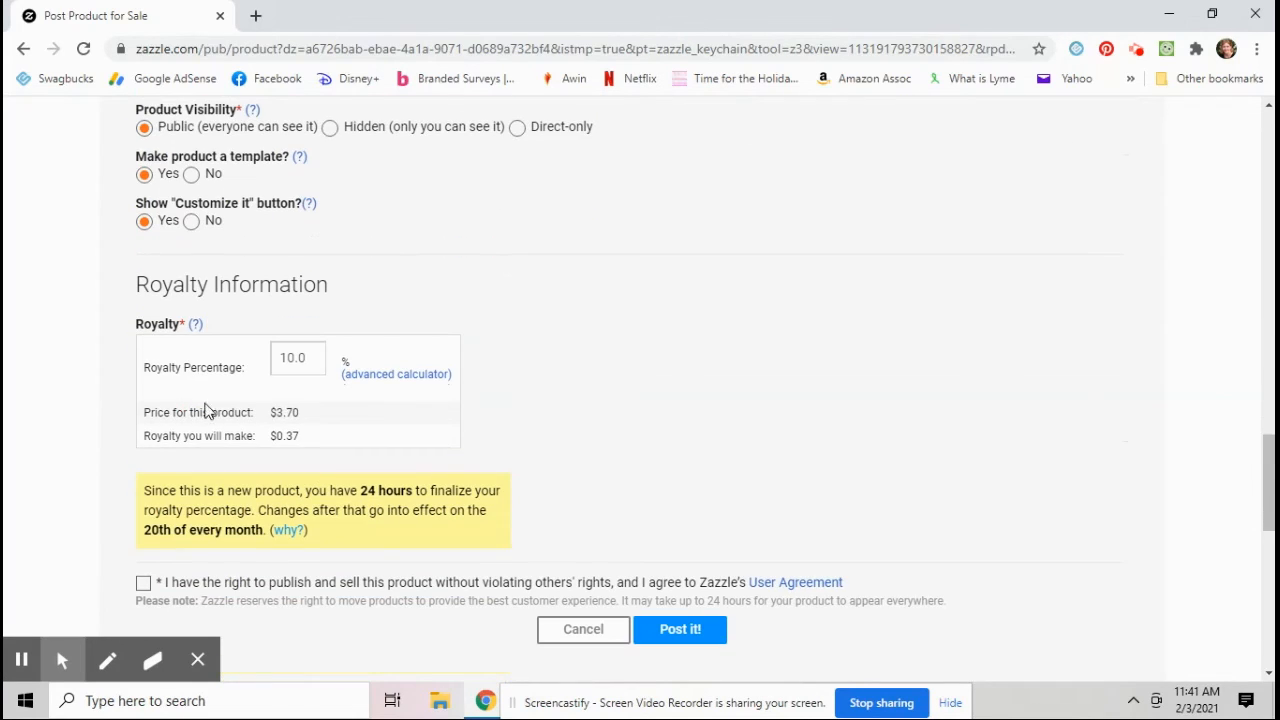
pyautogui.scroll(-1, 160, 436)
pyautogui.click(143, 488)
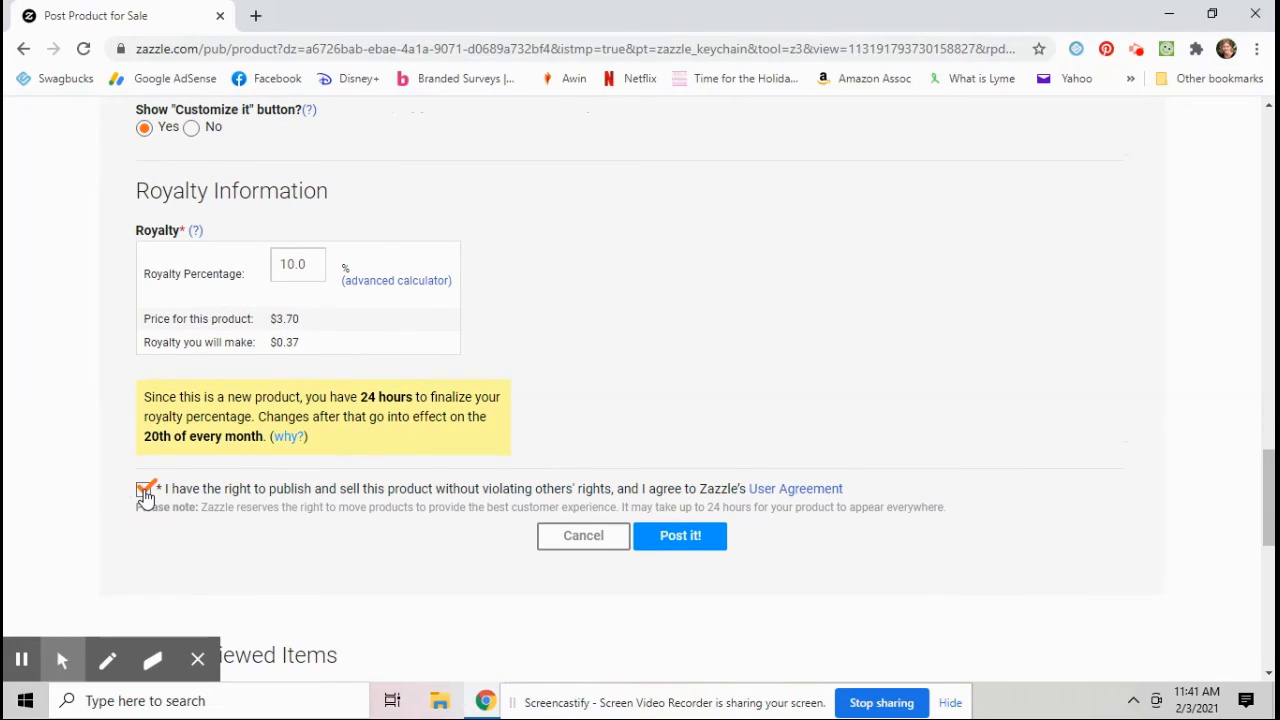
# Step: Post the keychain for sale and open its new product page on the marketplace
pyautogui.click(700, 546)
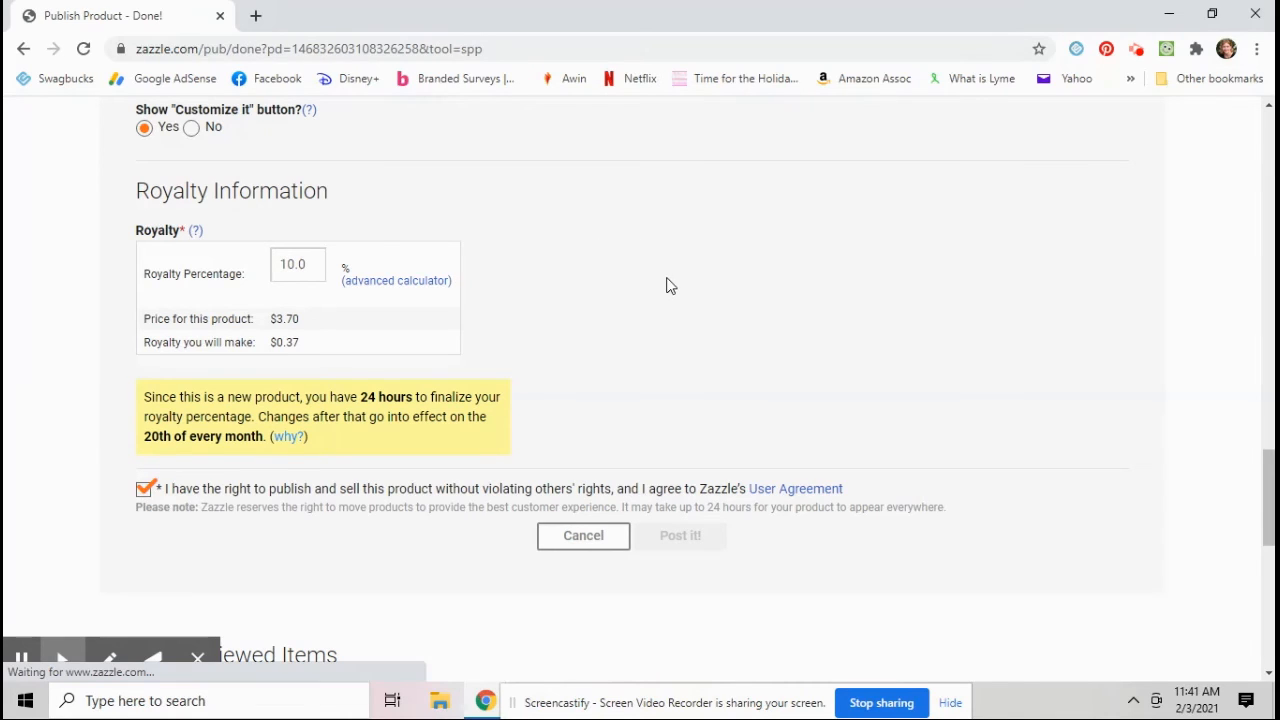
pyautogui.scroll(-2, 337, 334)
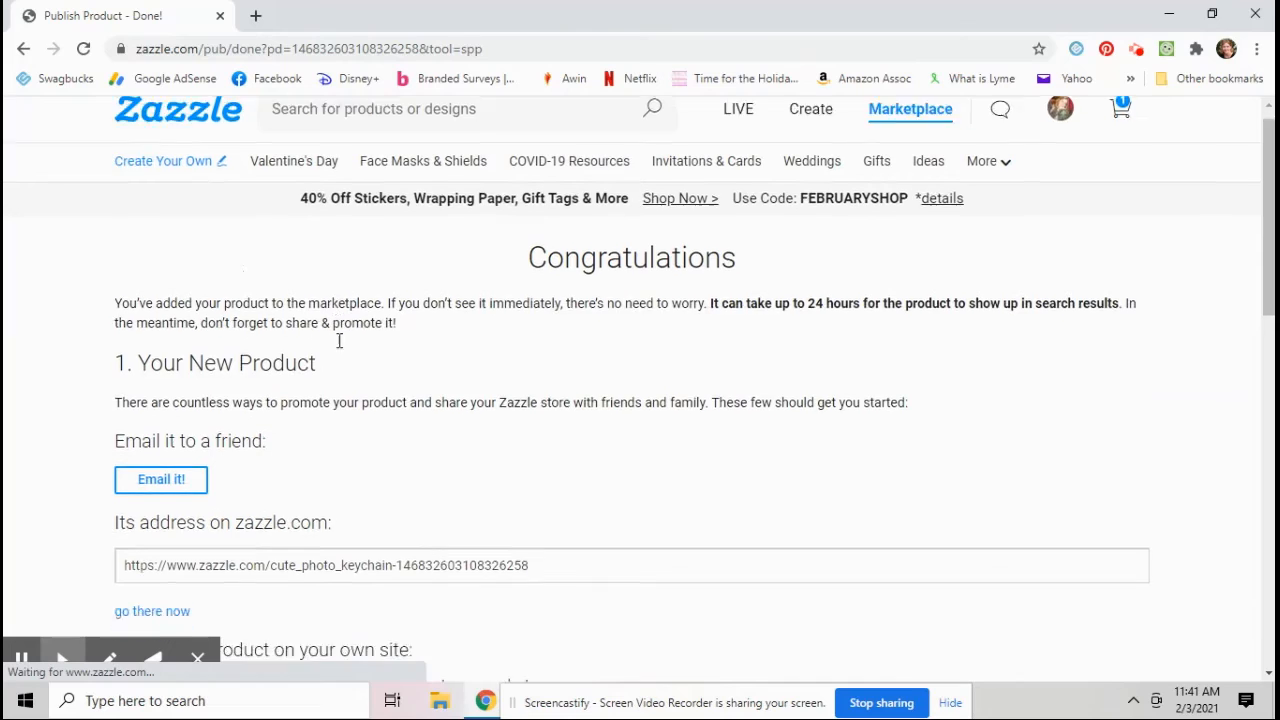
pyautogui.click(164, 446)
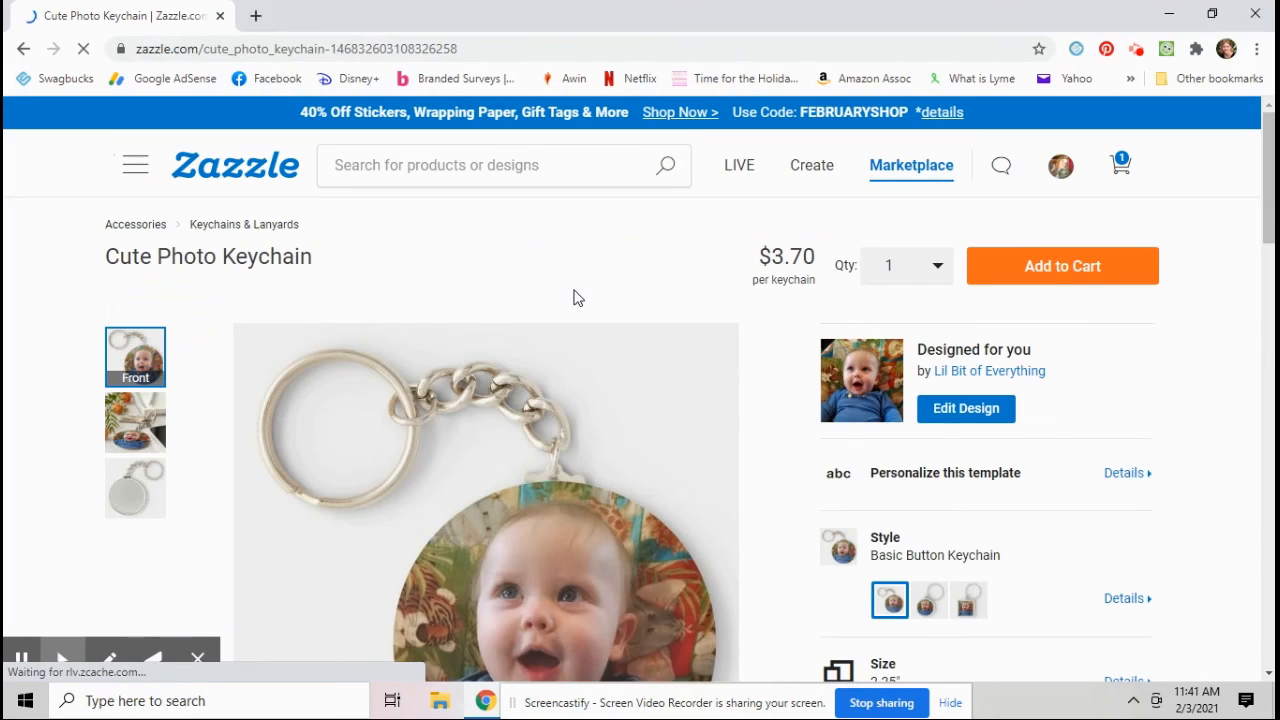
# Step: Share the Cute Photo Keychain product page on Twitter as a tweet
pyautogui.scroll(-1, 747, 285)
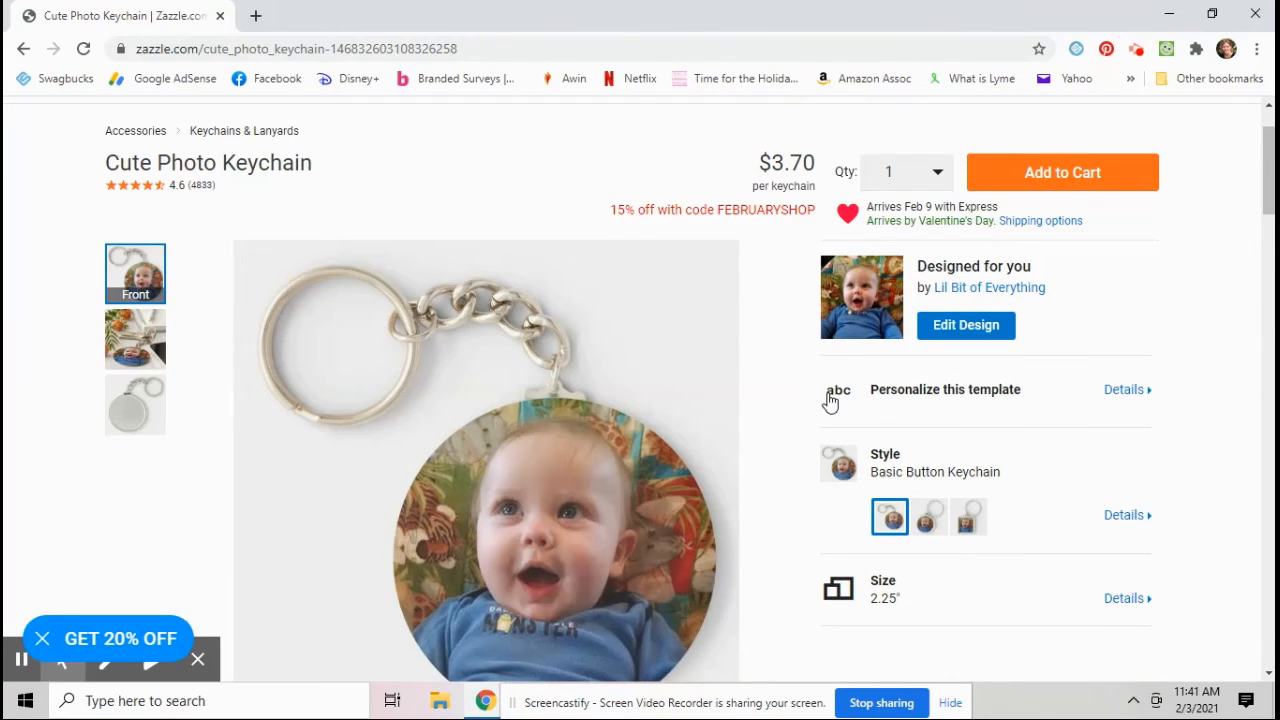
pyautogui.scroll(-1, 829, 403)
pyautogui.scroll(-3, 522, 516)
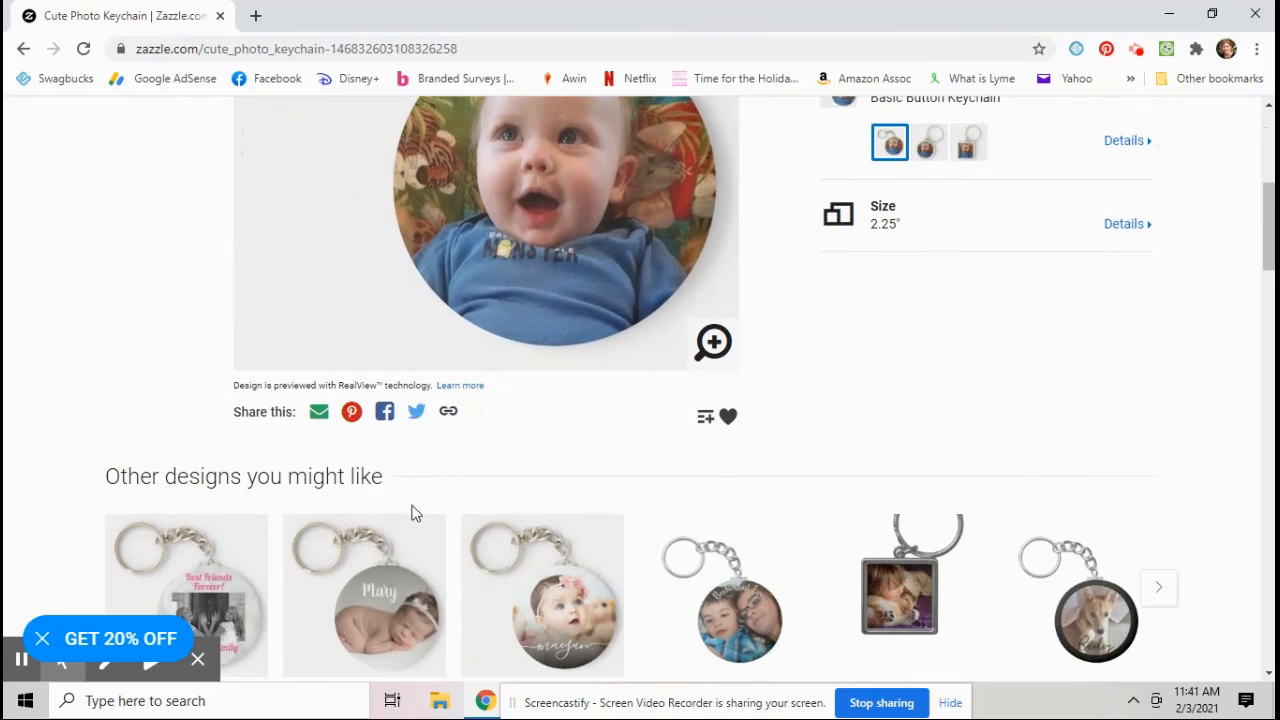
pyautogui.click(416, 412)
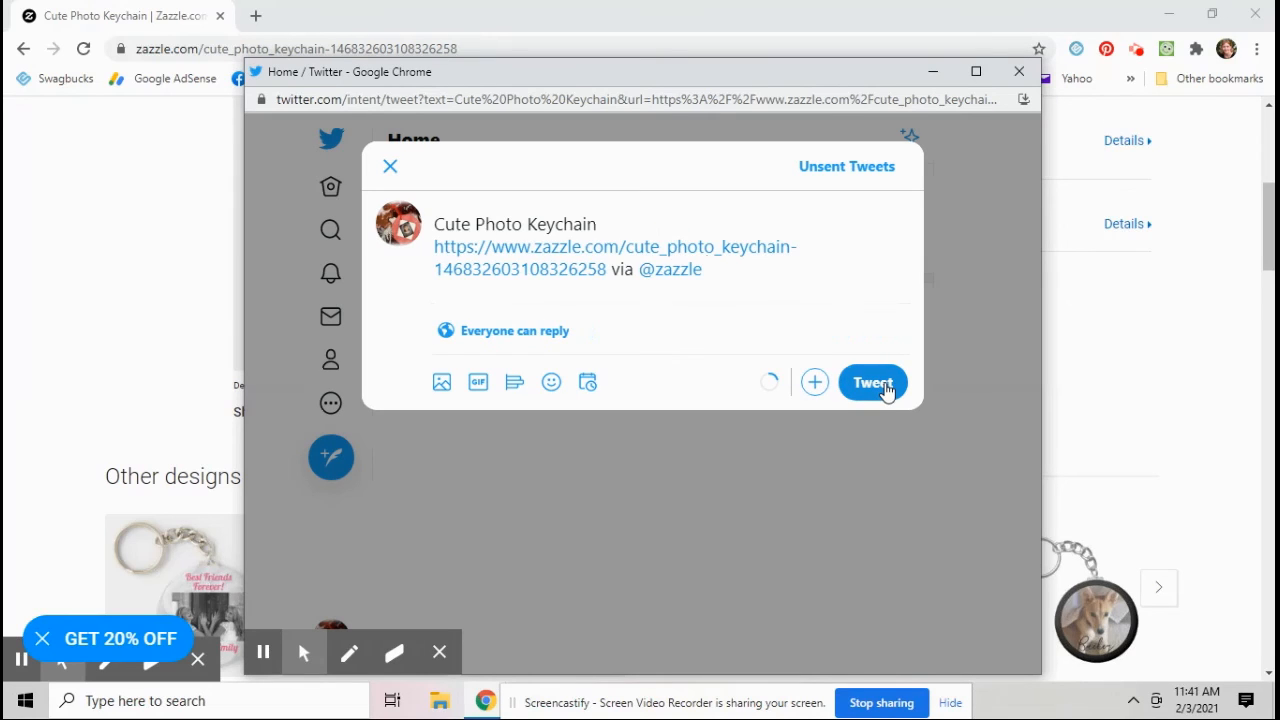
pyautogui.click(886, 390)
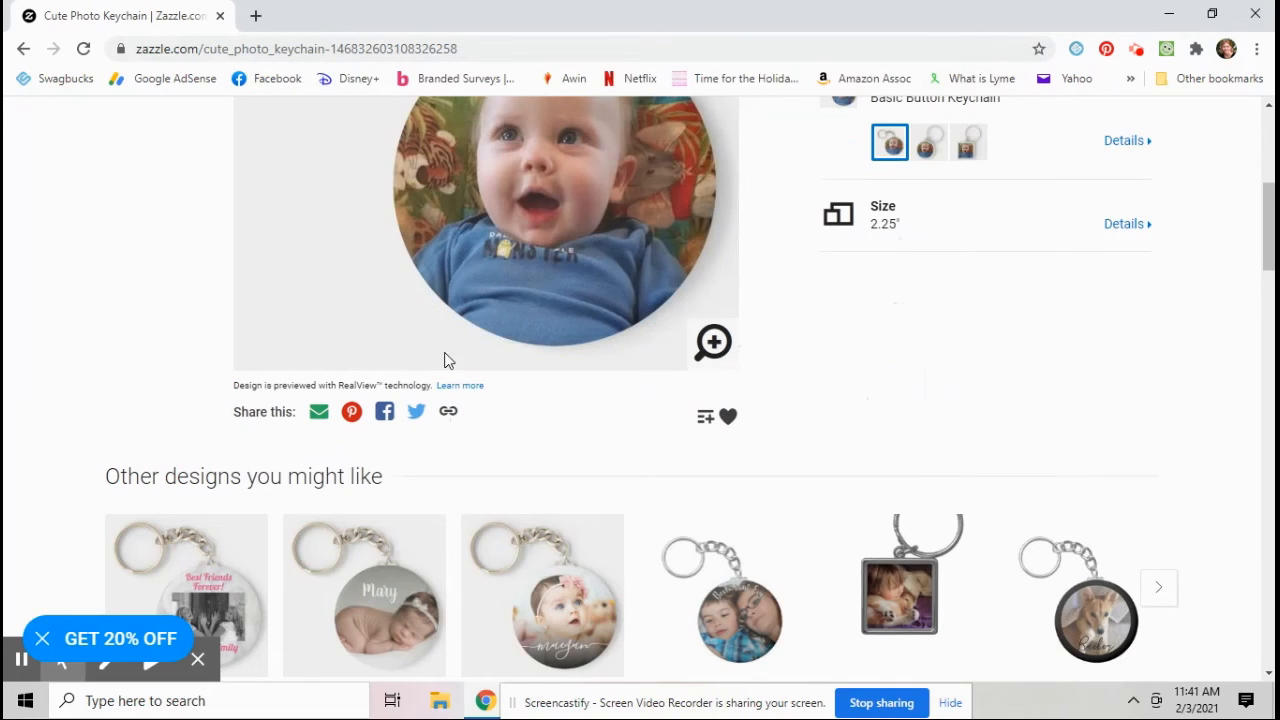
# Step: Pin the product to the Zazzle Shop board on Pinterest, searching the boards for zazzl
pyautogui.click(352, 414)
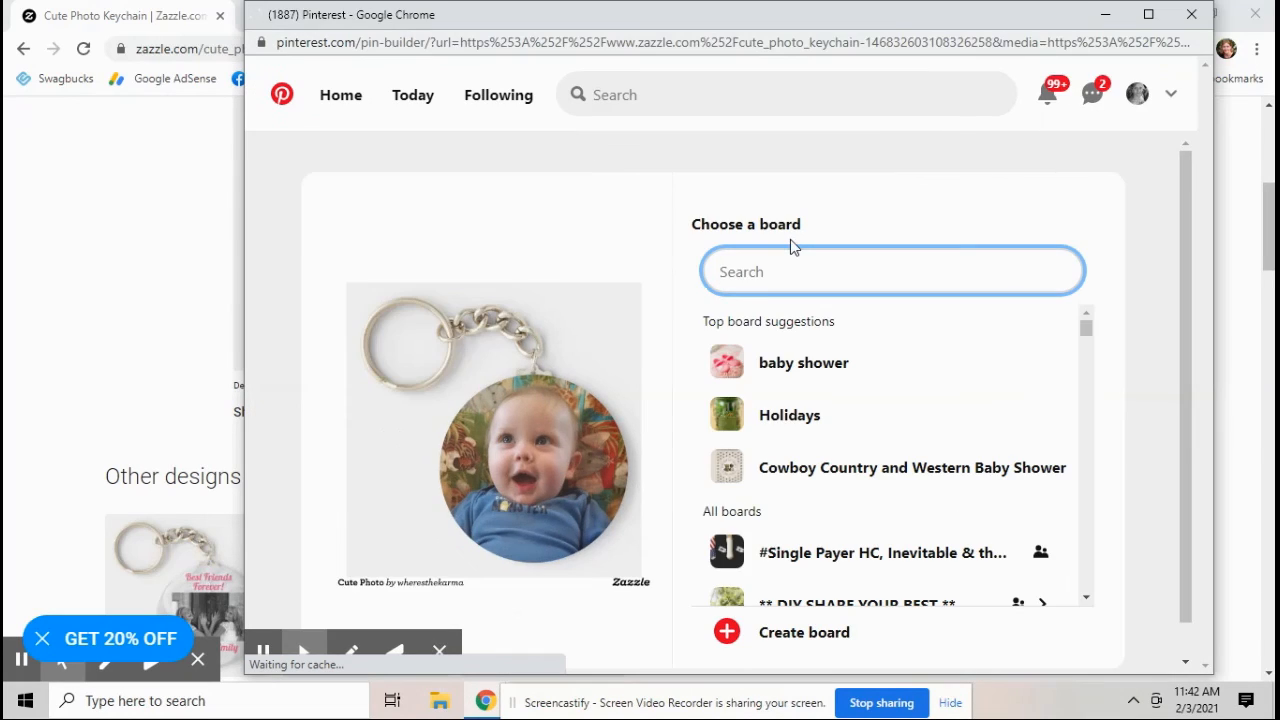
pyautogui.click(790, 272)
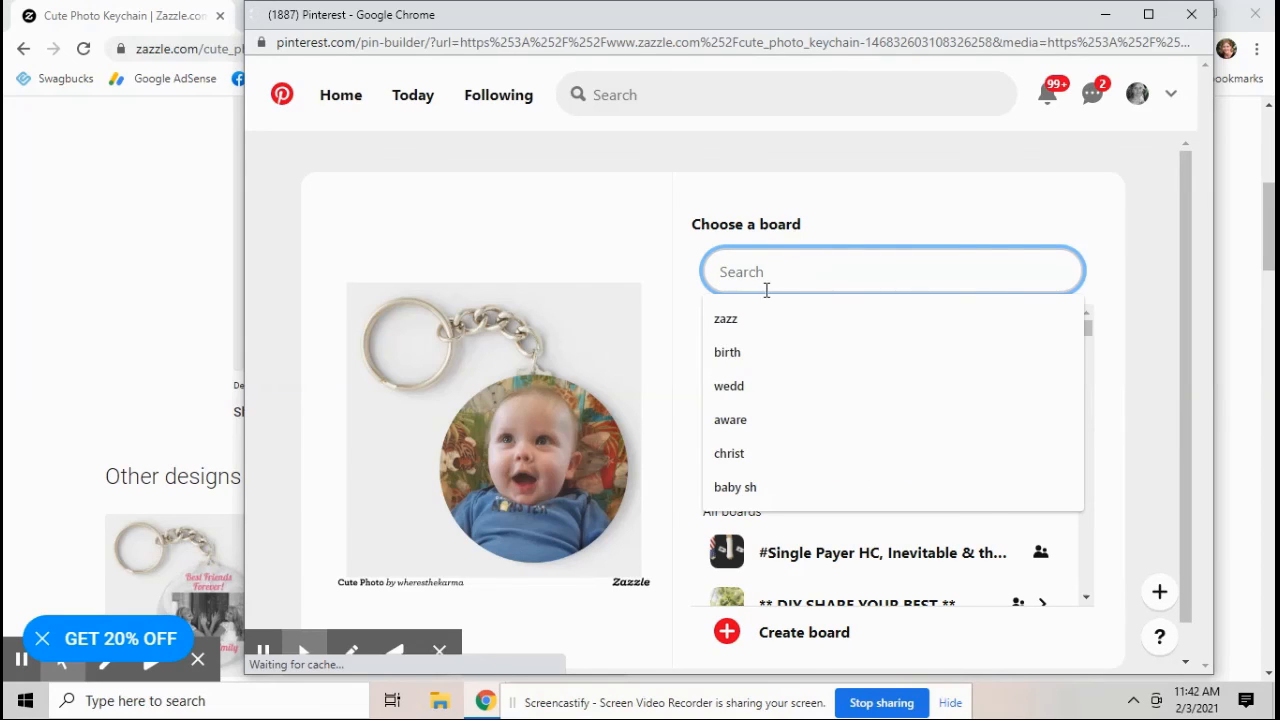
pyautogui.write('zazzl')
pyautogui.click(871, 397)
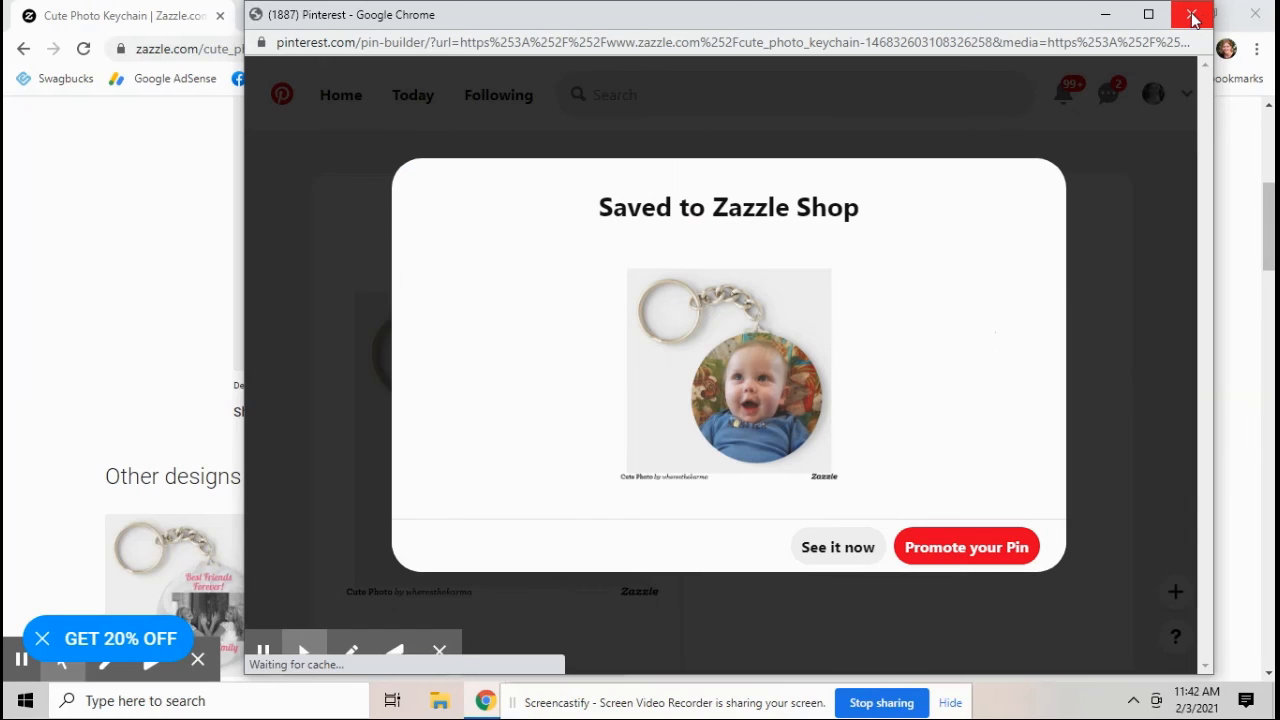
pyautogui.click(1192, 14)
pyautogui.scroll(2, 620, 323)
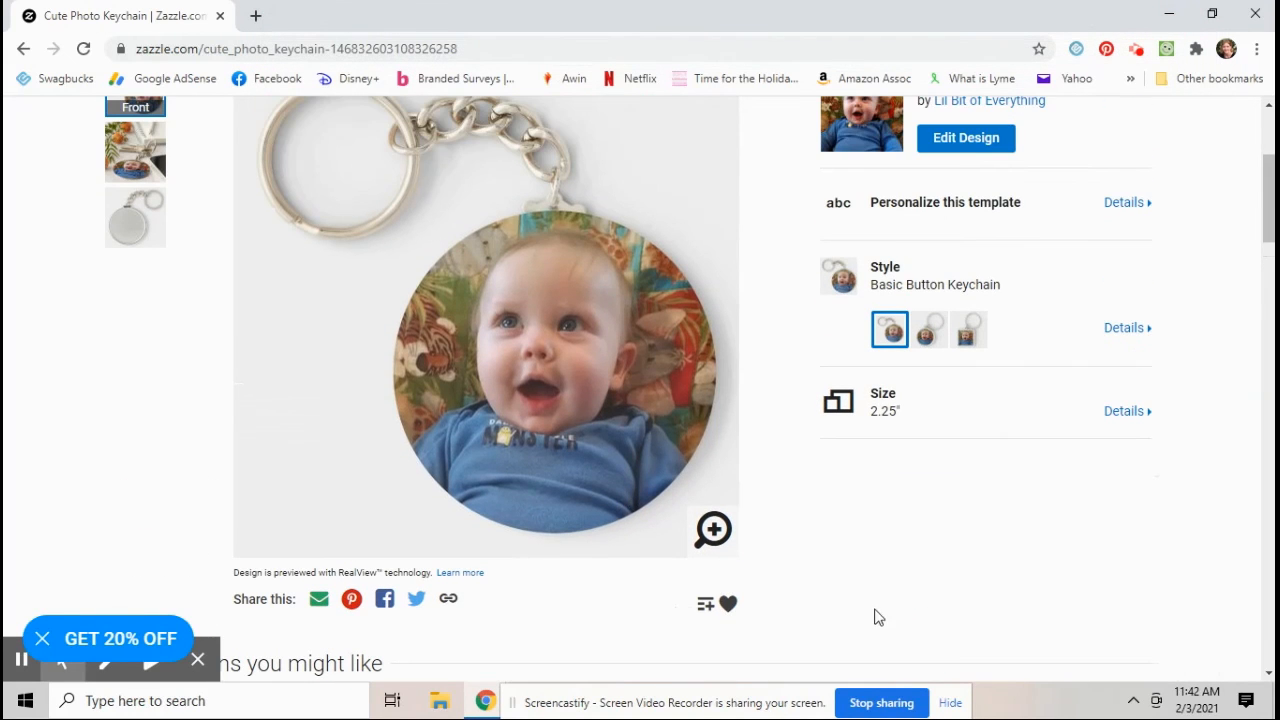
pyautogui.scroll(1, 857, 614)
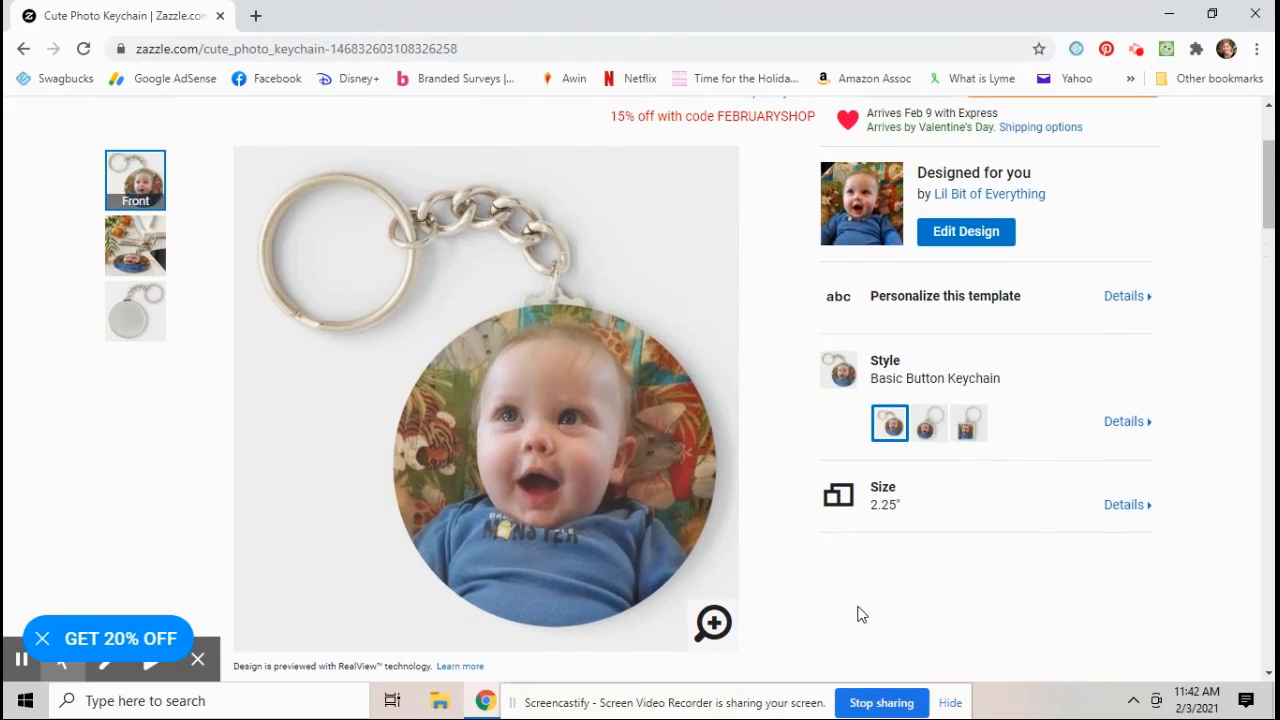